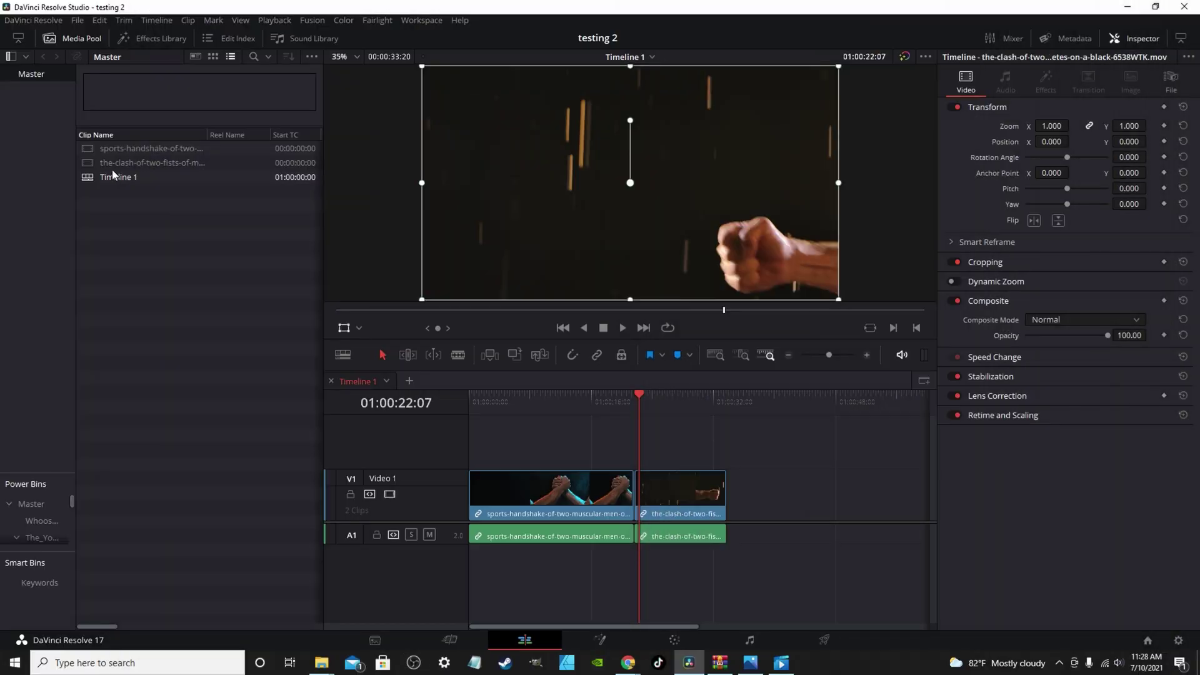
Import the Lightning Transitions folder into the Media Pool.
left_click(126, 227)
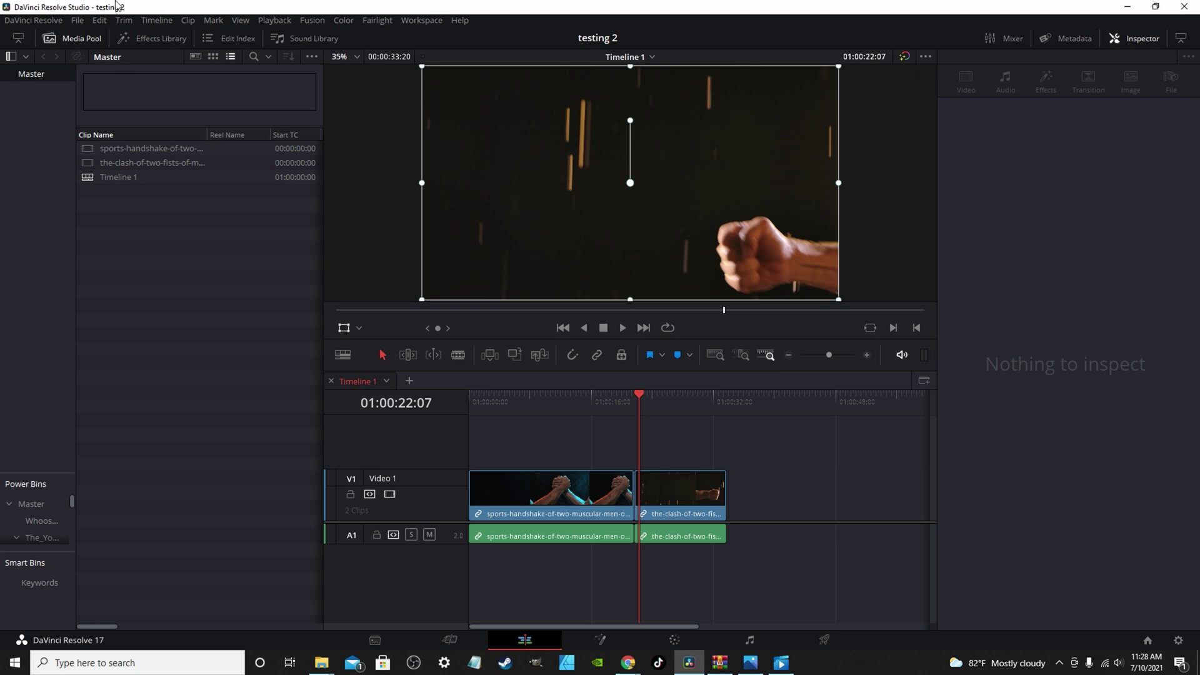
left_click(107, 19)
left_click(125, 174)
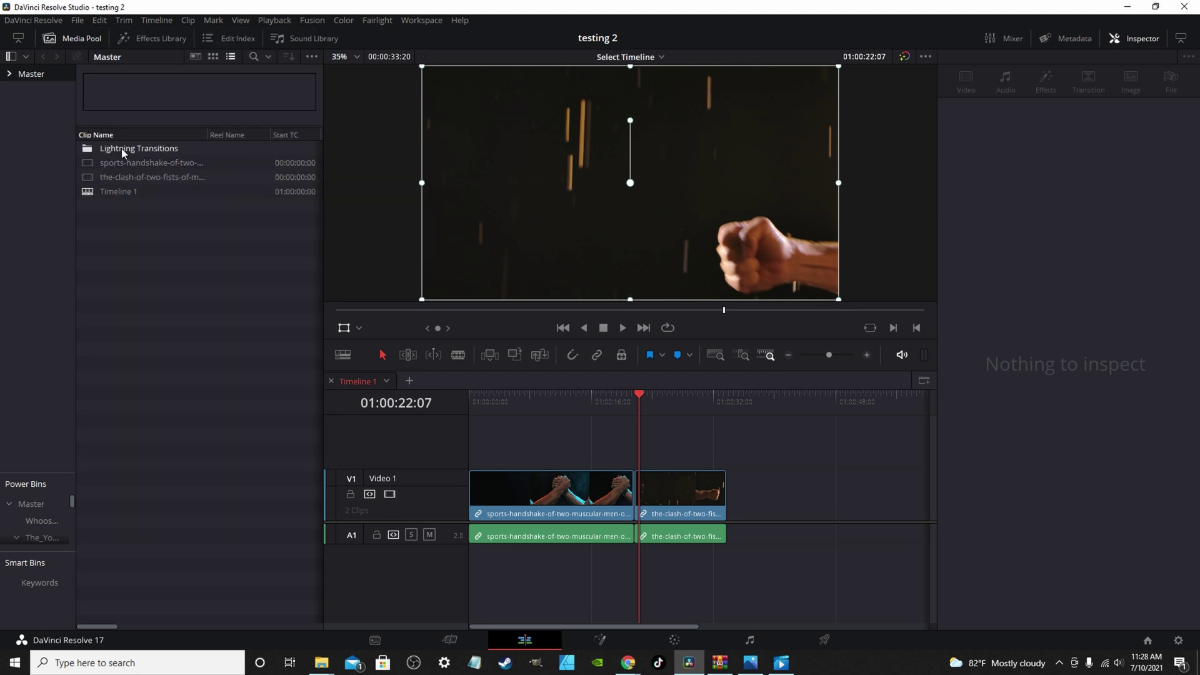
Browse into the Final Render folder and open the Transition 01 timeline.
double_click(123, 150)
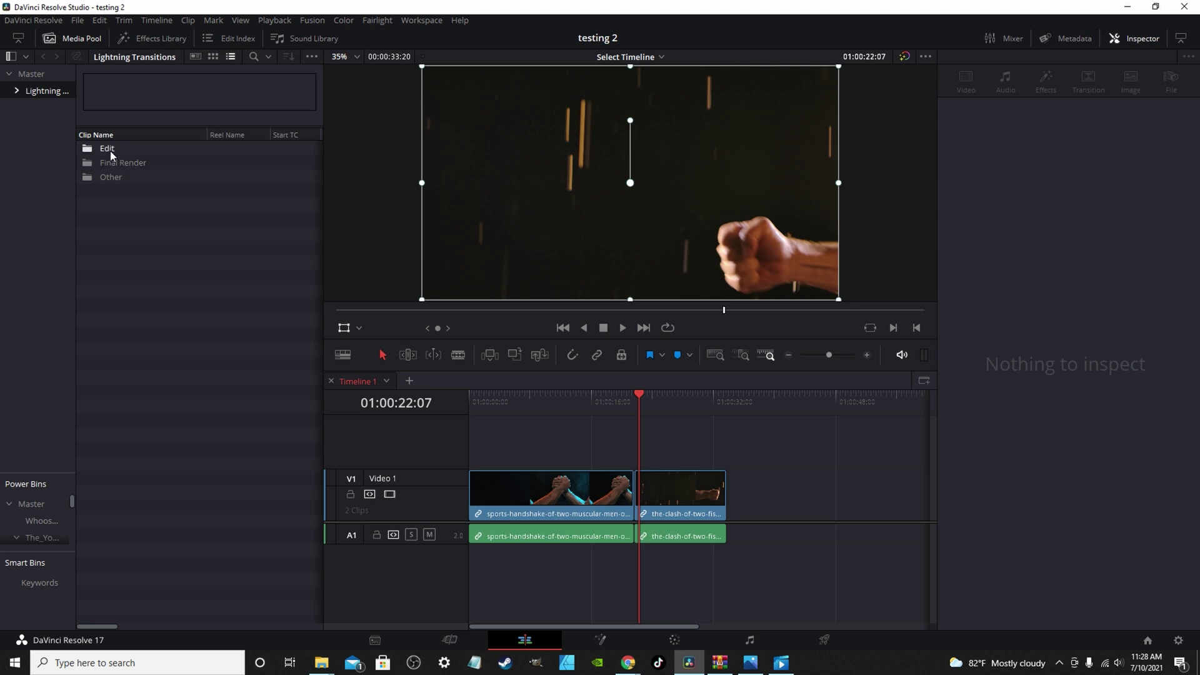
double_click(108, 149)
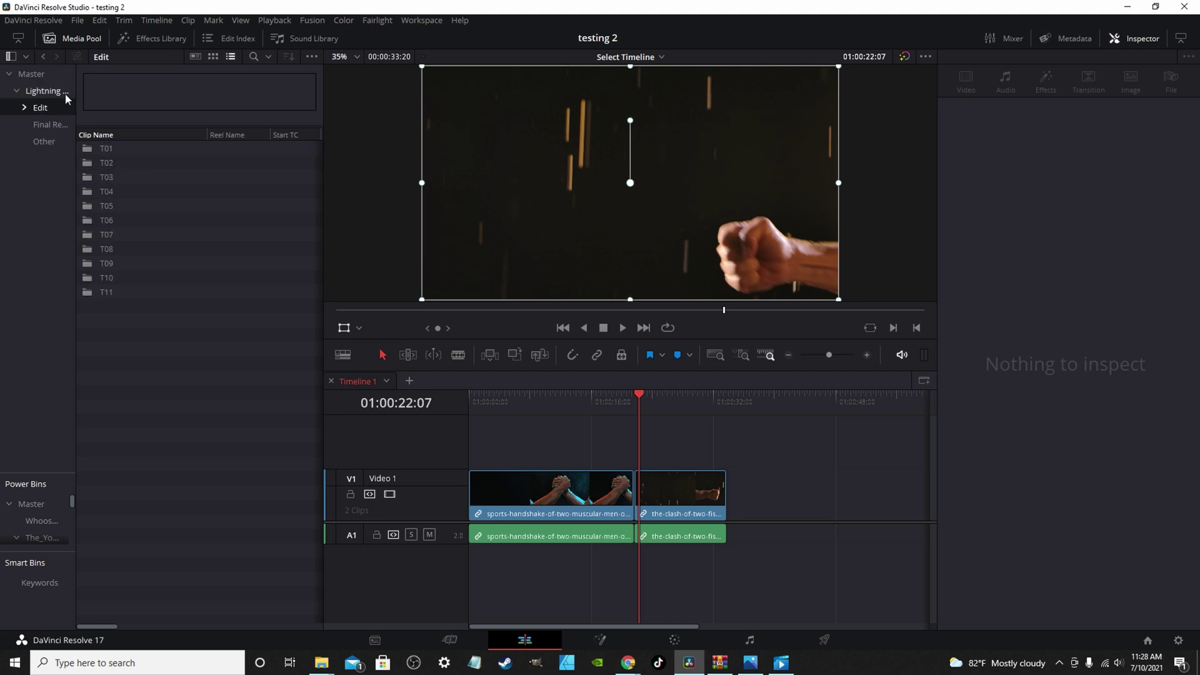
left_click(64, 38)
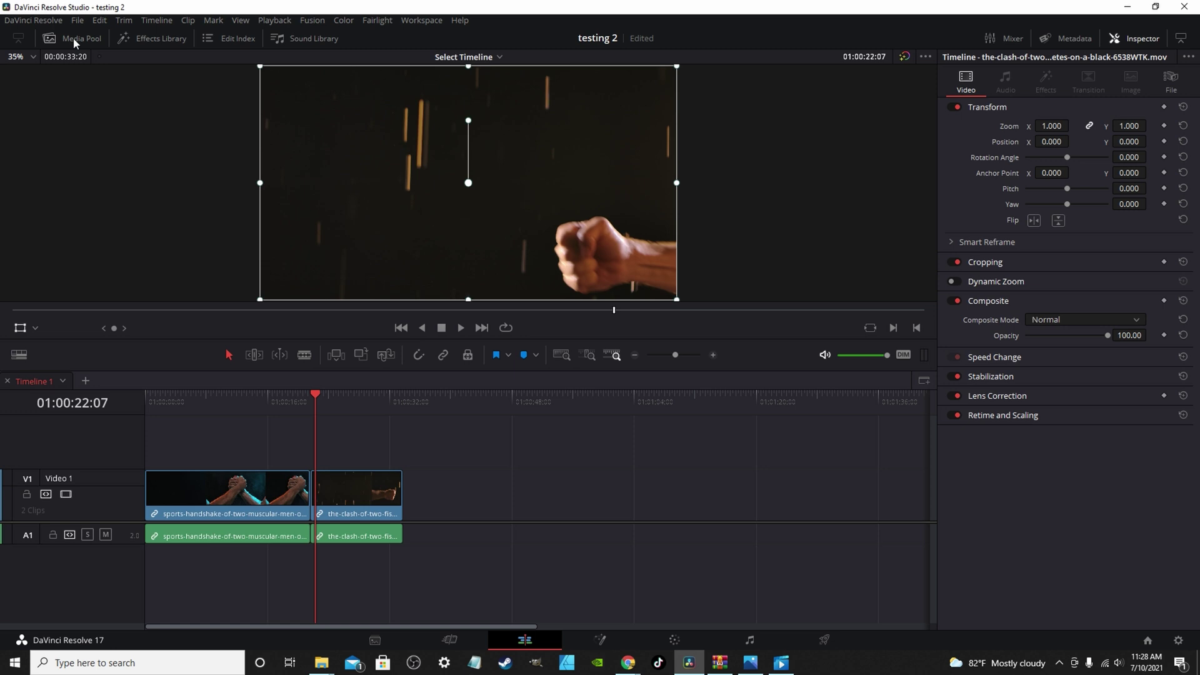
left_click(82, 39)
left_click(29, 92)
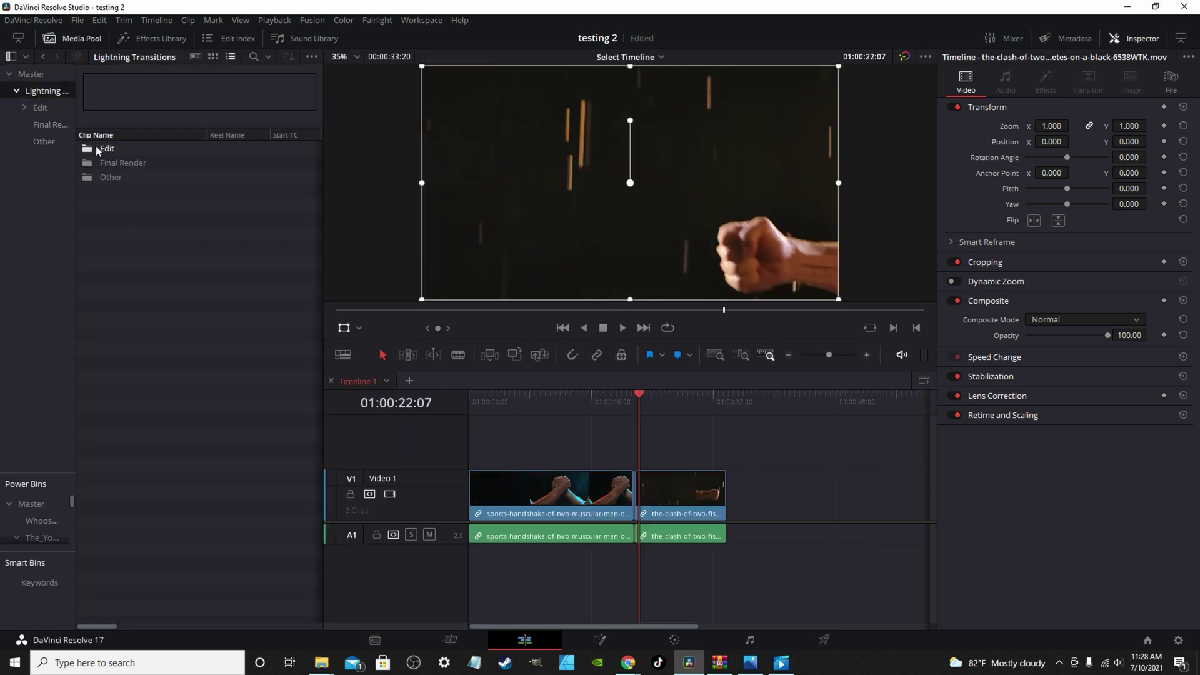
double_click(125, 163)
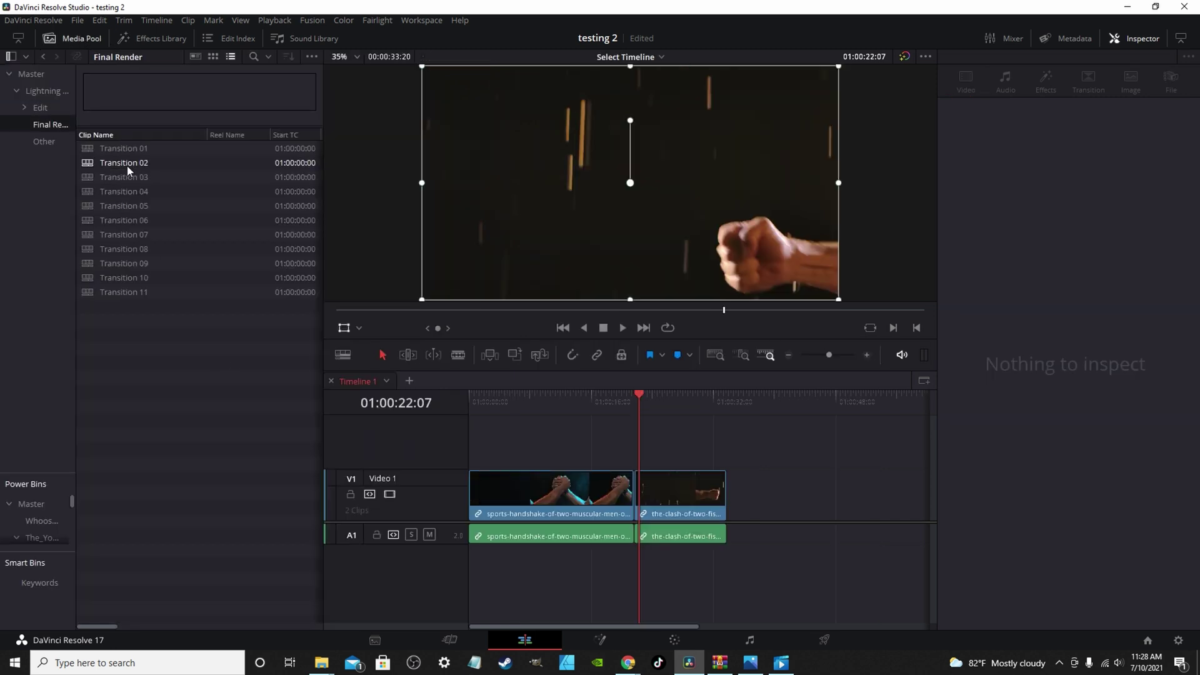
left_click(132, 150)
double_click(131, 151)
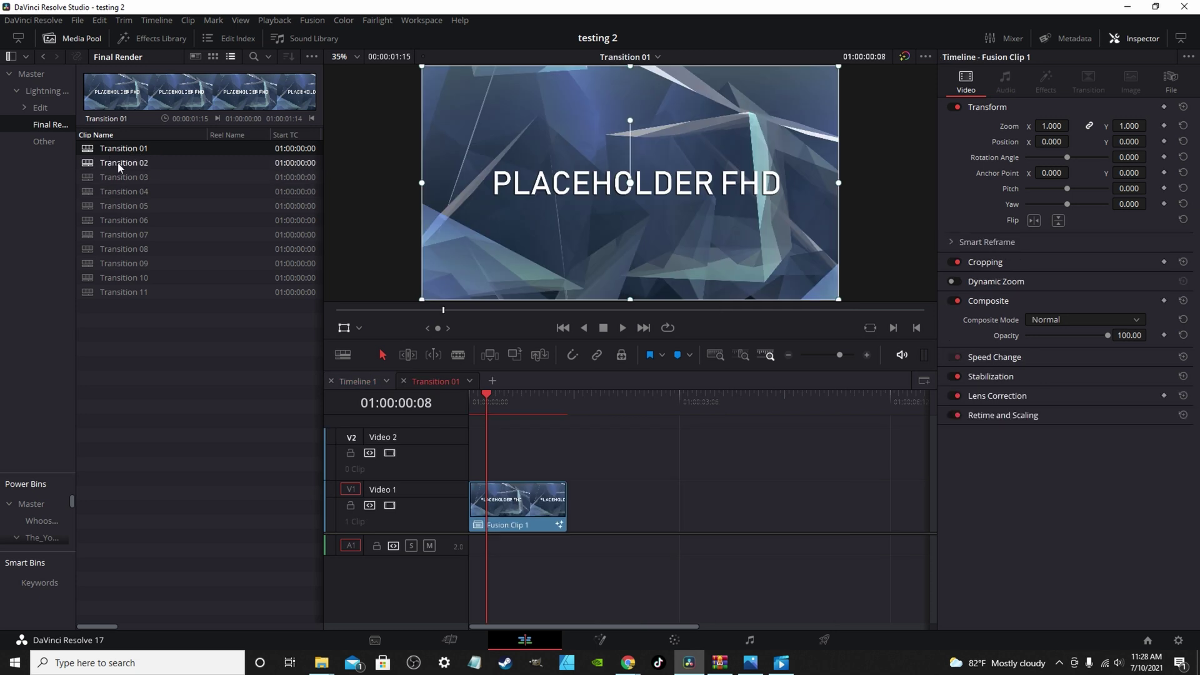
Place Transition 01 on a new track above the cut and slide the handshake and fist-clash clips into alignment.
left_click(371, 384)
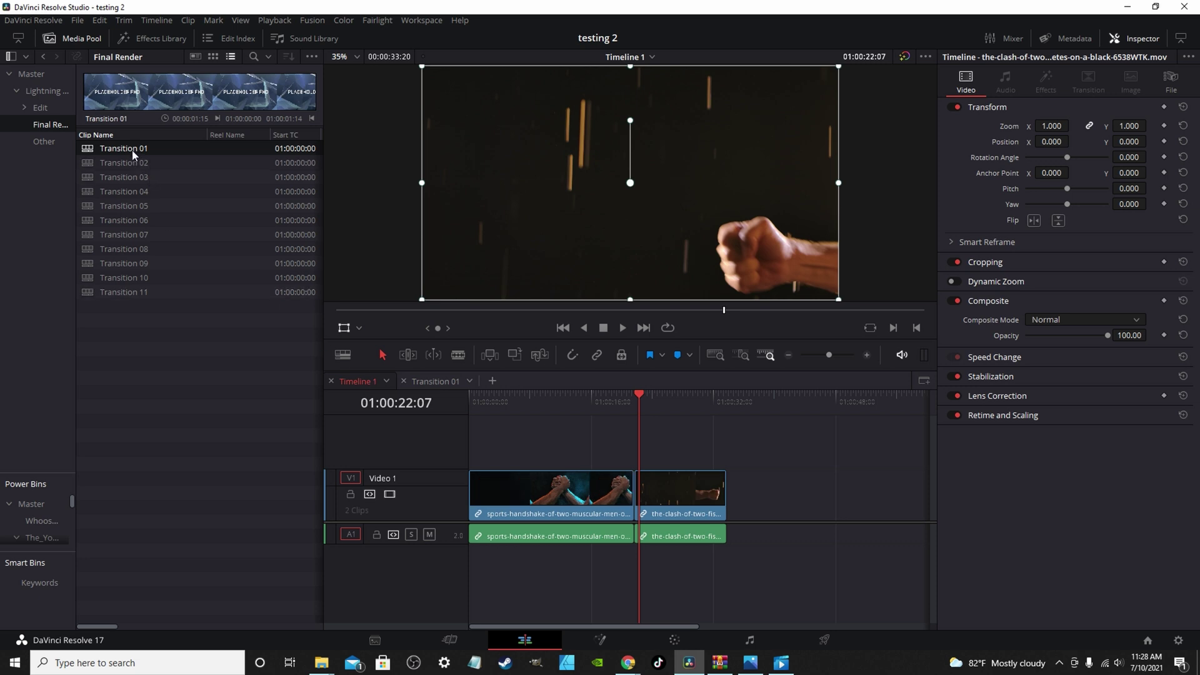
left_click_drag(133, 155, 711, 482)
left_click_drag(648, 507, 706, 505)
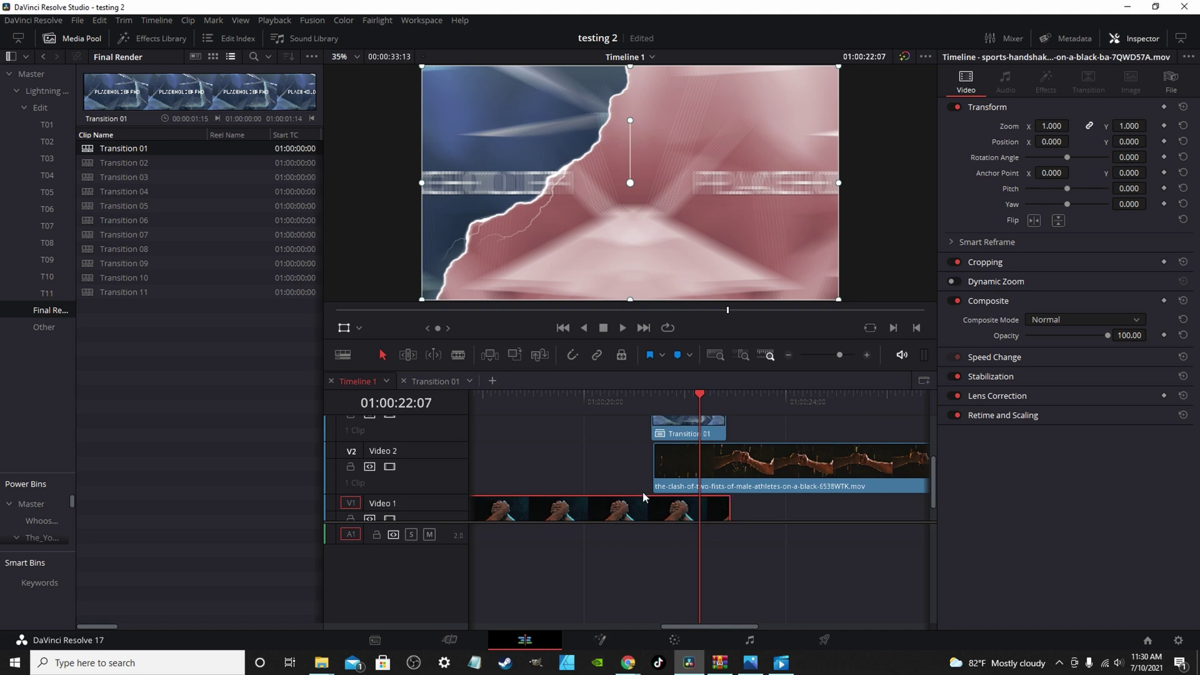
scroll(643, 492, "up", 3)
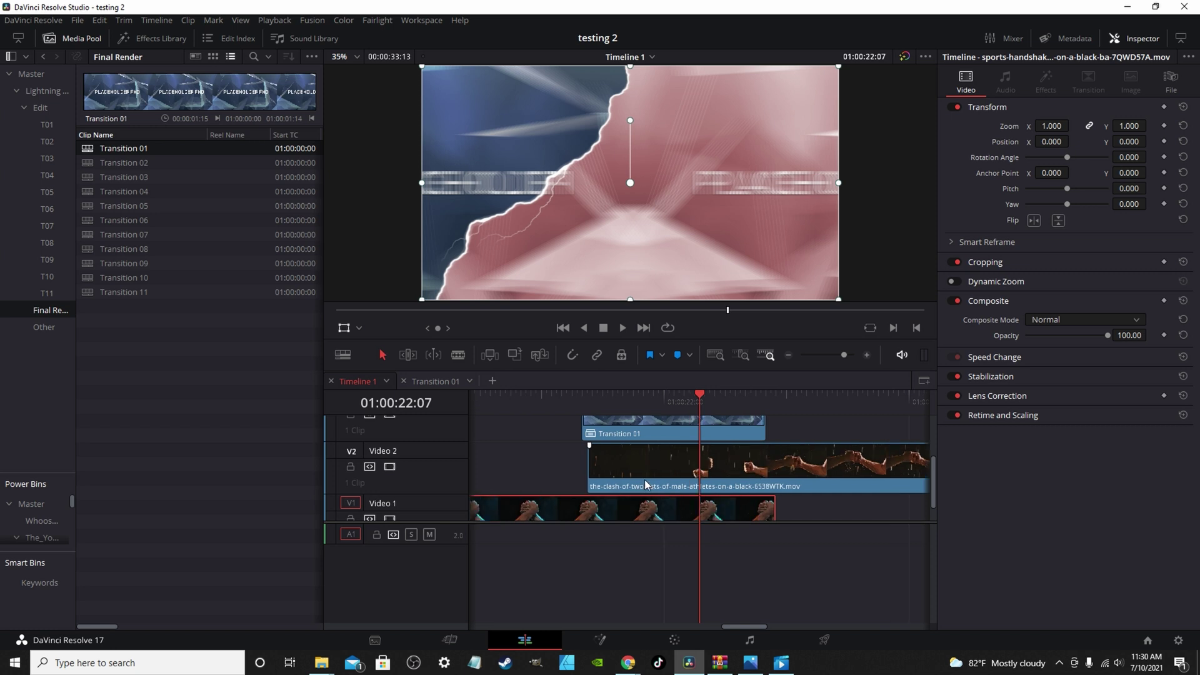
left_click_drag(645, 480, 637, 481)
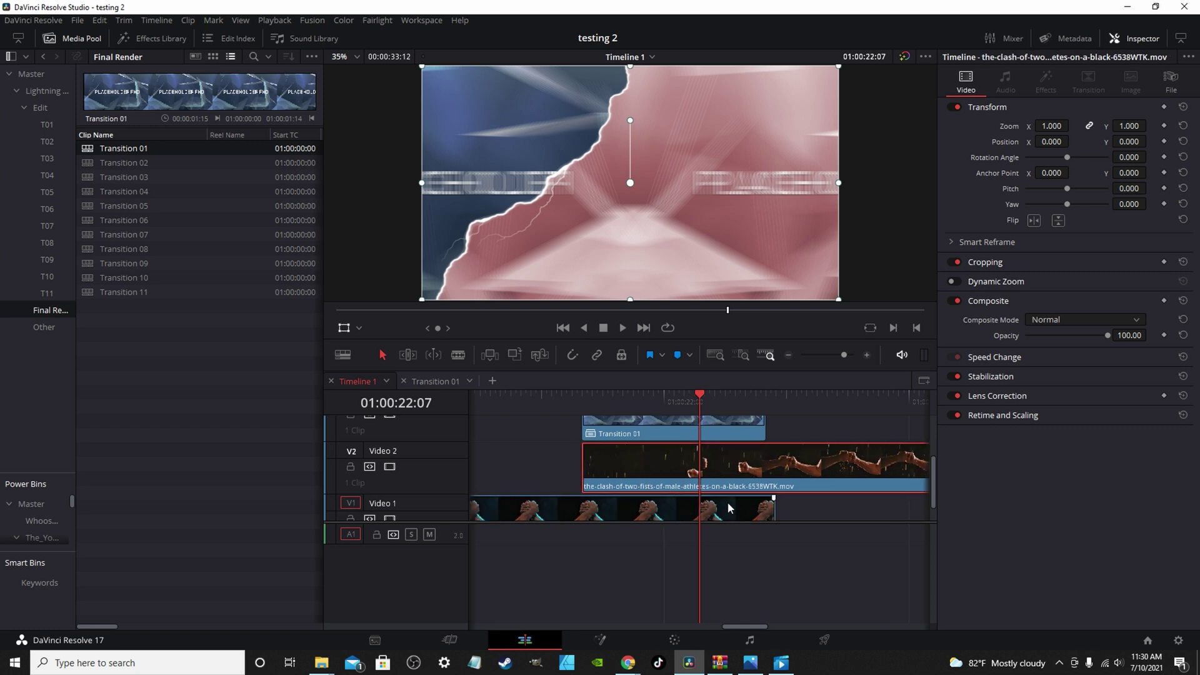
left_click_drag(729, 508, 711, 505)
Split the handshake clip at the transition's start and delete its footage past the transition's end.
left_click(580, 394)
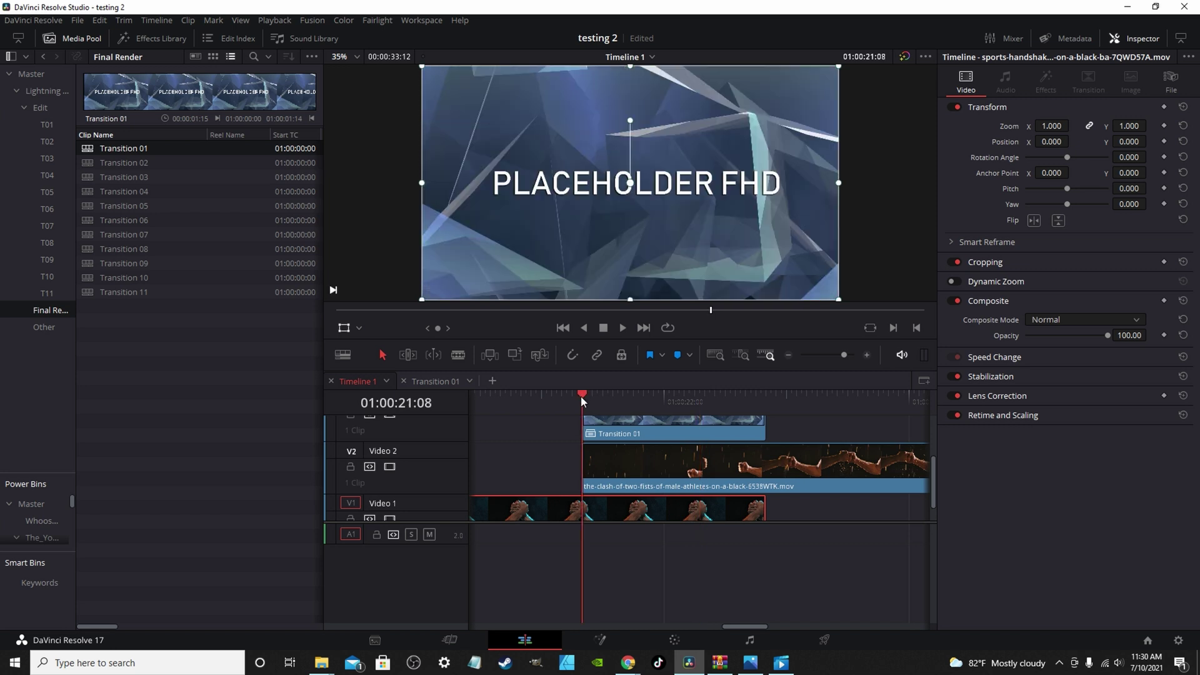
key("ctrl+b")
left_click(769, 391)
left_click(765, 392)
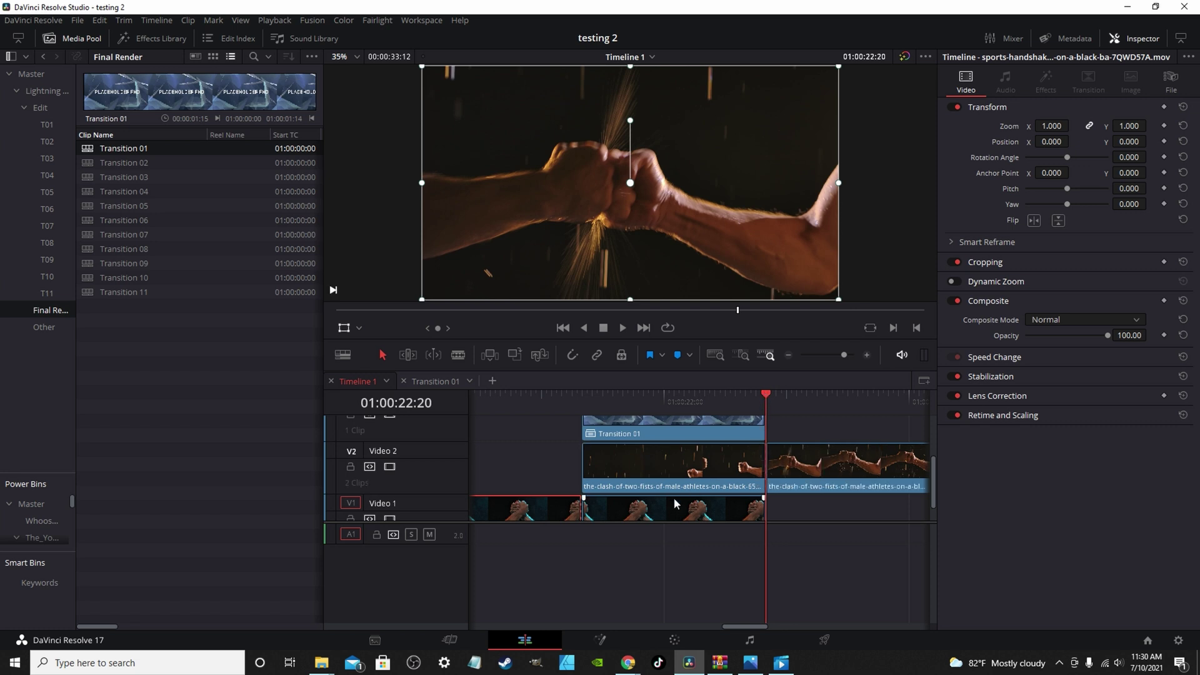
key("Delete")
scroll(619, 448, "up", 1)
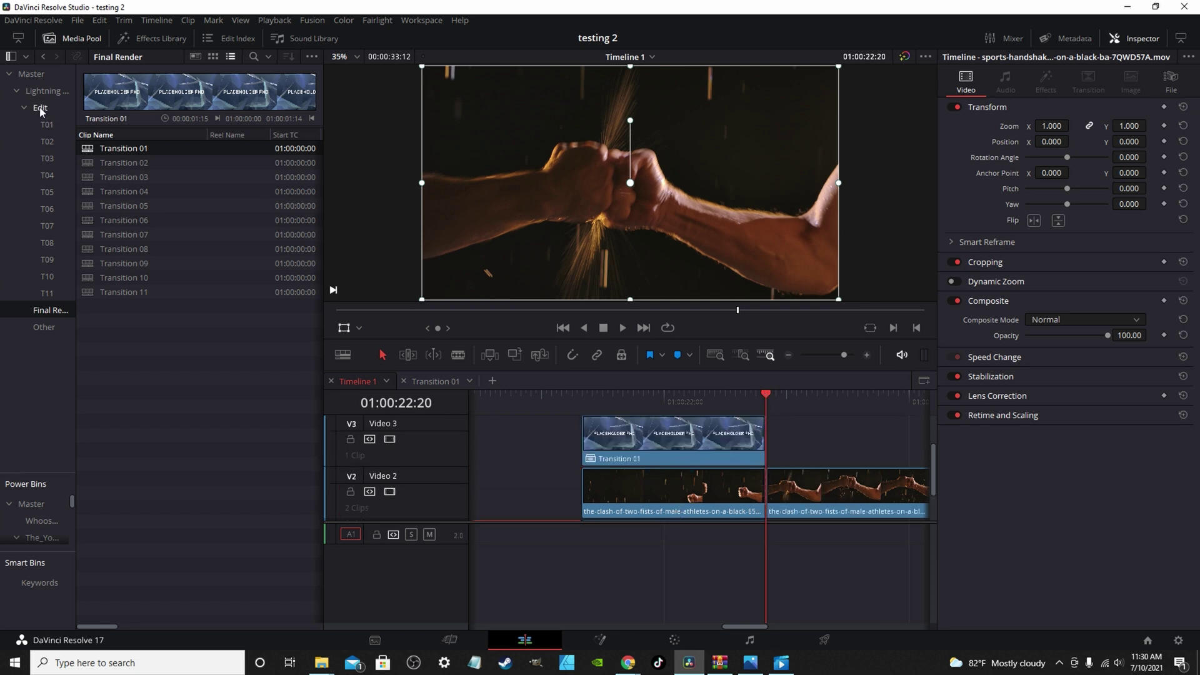
Open the T01 bin and select its T01 Shot 1 and T01 Shot 2 clips.
left_click(48, 122)
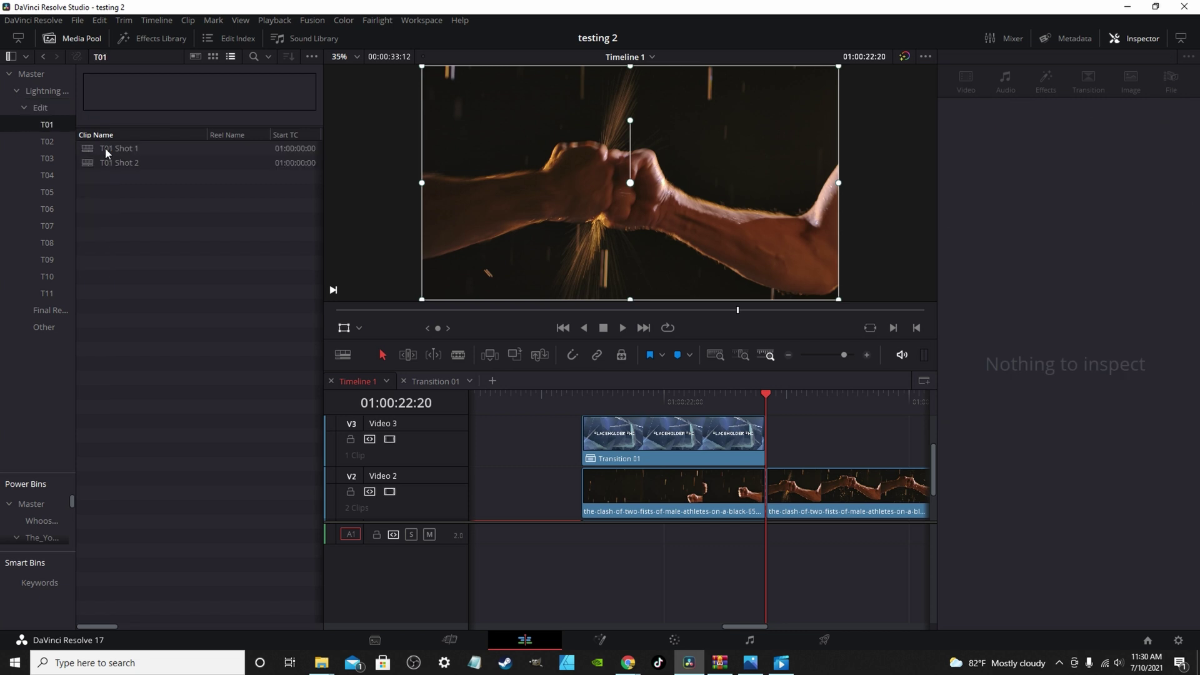
left_click(105, 147)
left_click(119, 163)
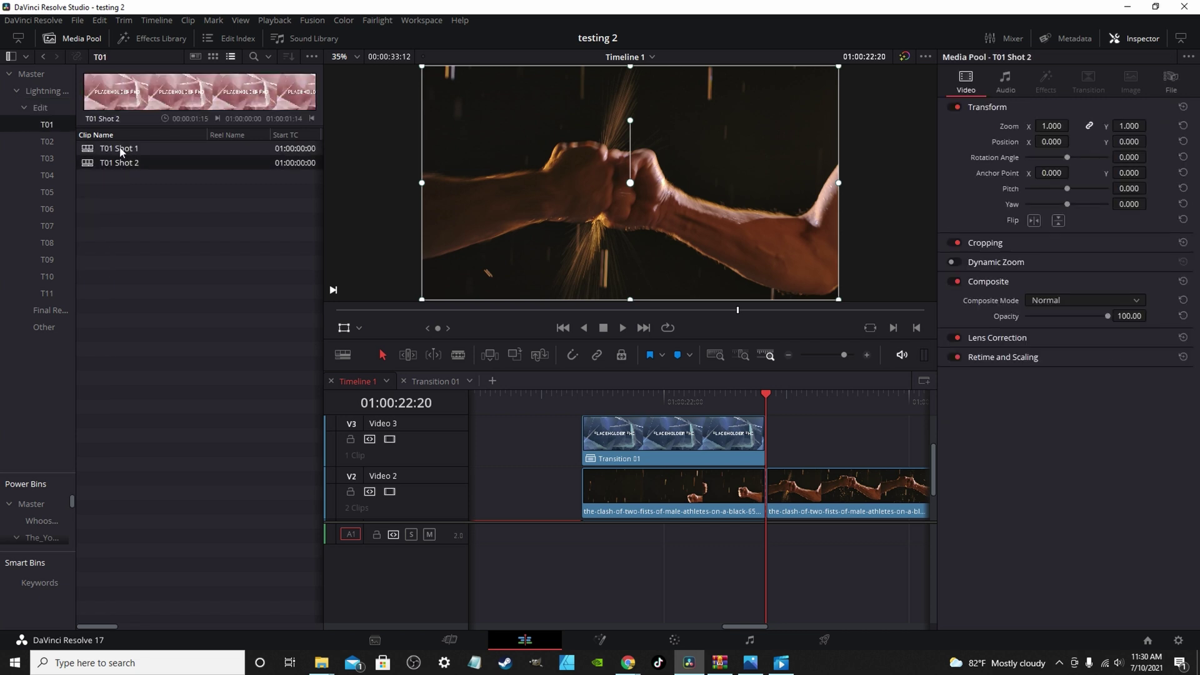
left_click(120, 149)
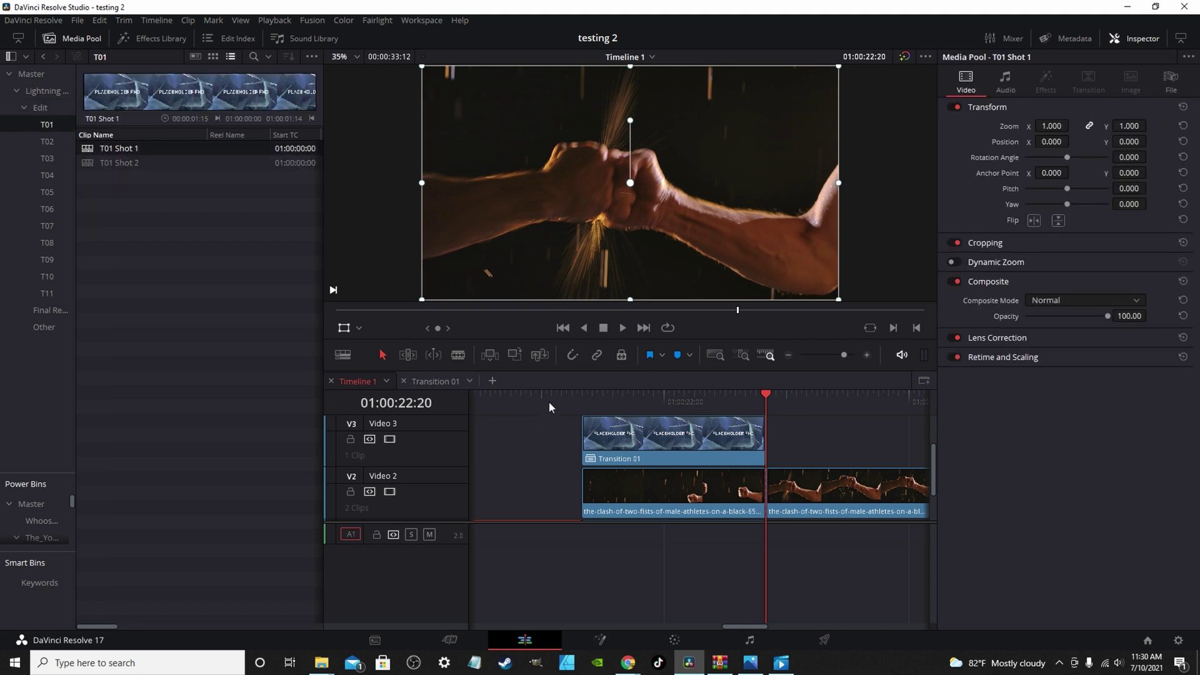
scroll(668, 476, "down", 3)
scroll(637, 480, "up", 1)
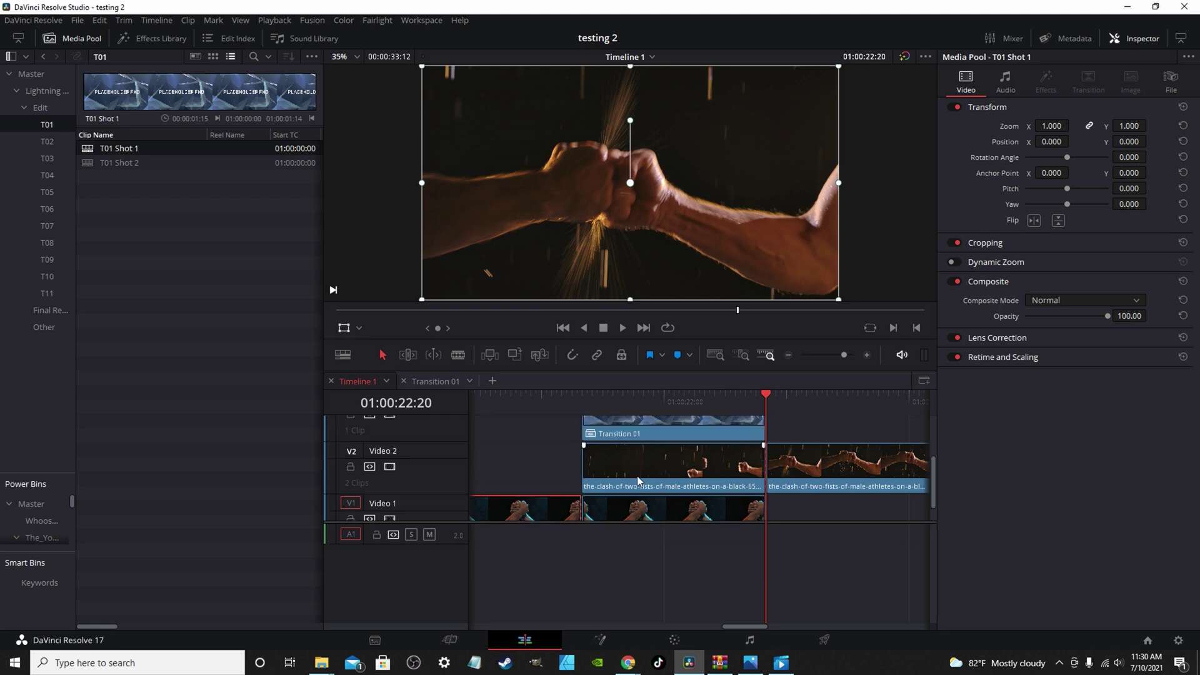
scroll(638, 479, "down", 1)
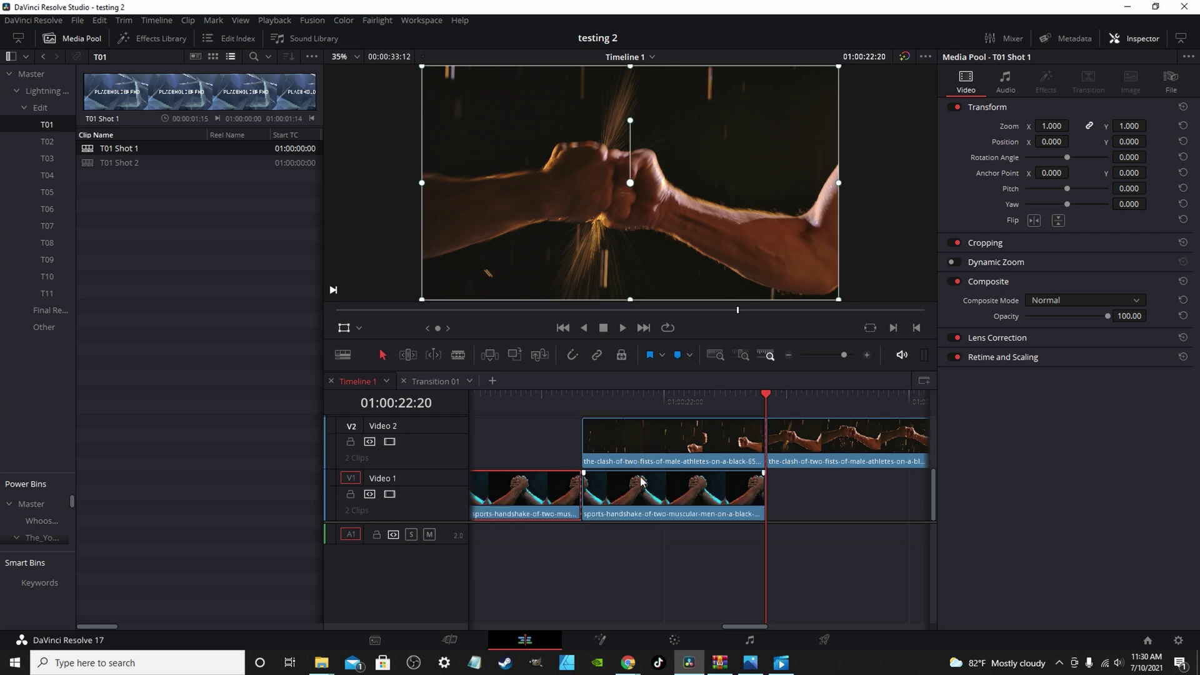
Bring up the options for the Video 1 handshake clip and for T01 Shot 1, closing both unused.
left_click(642, 493)
right_click(640, 488)
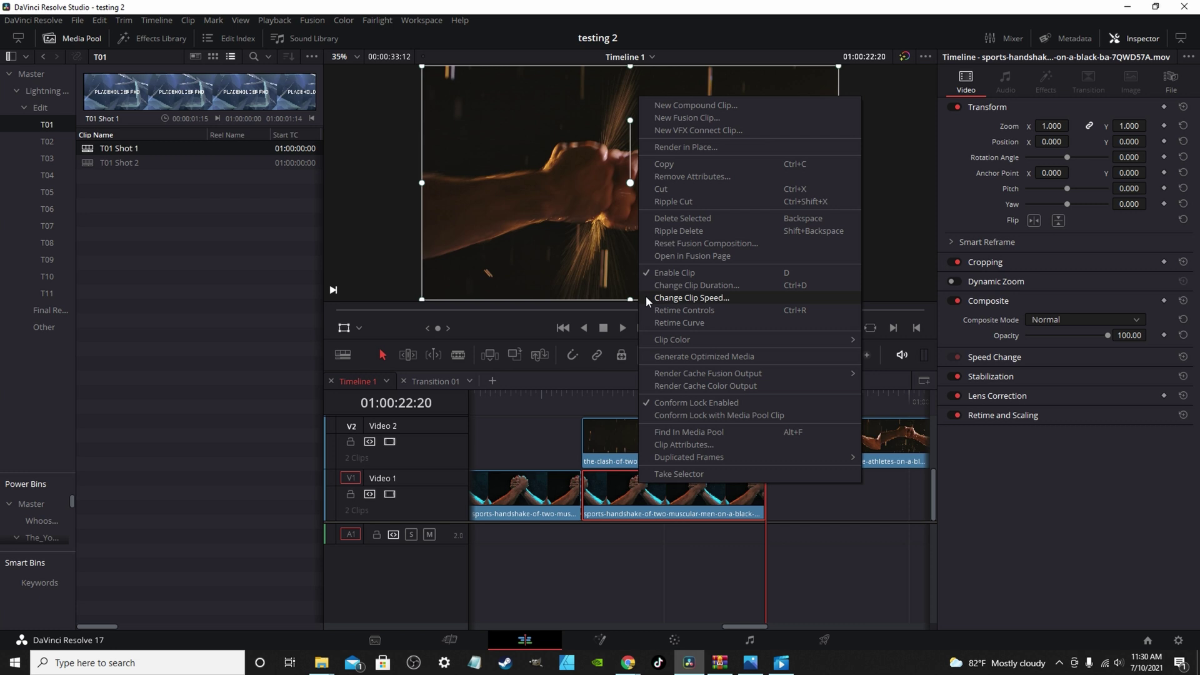
left_click(661, 168)
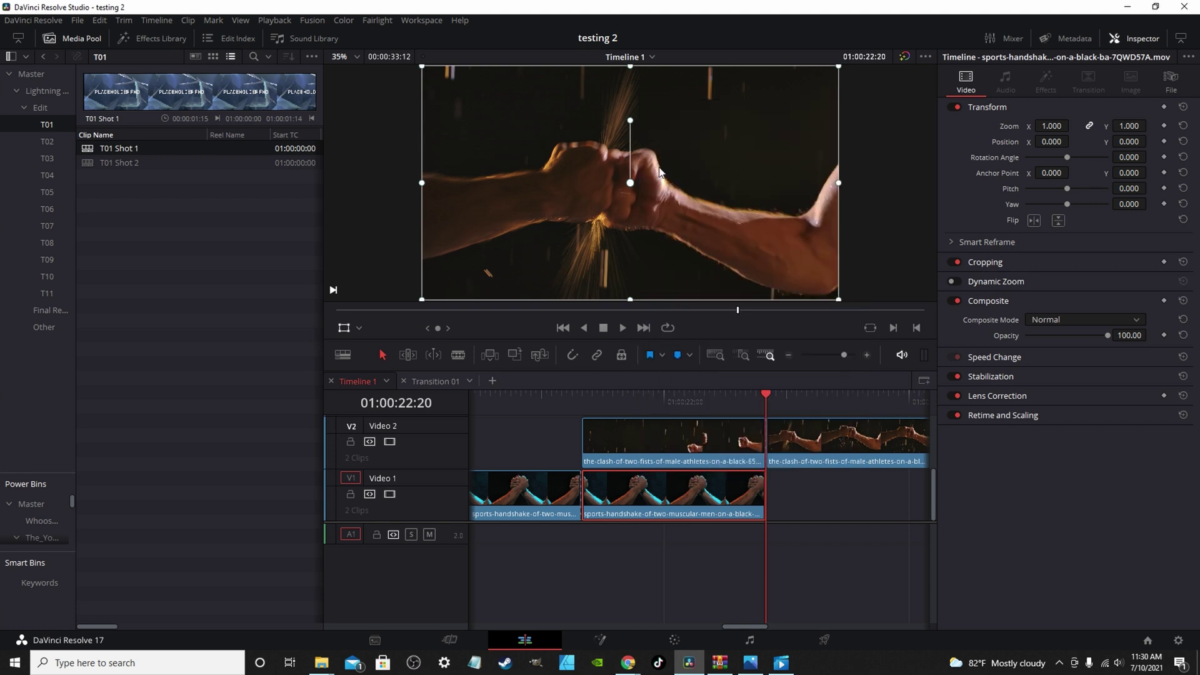
left_click(142, 148)
right_click(88, 151)
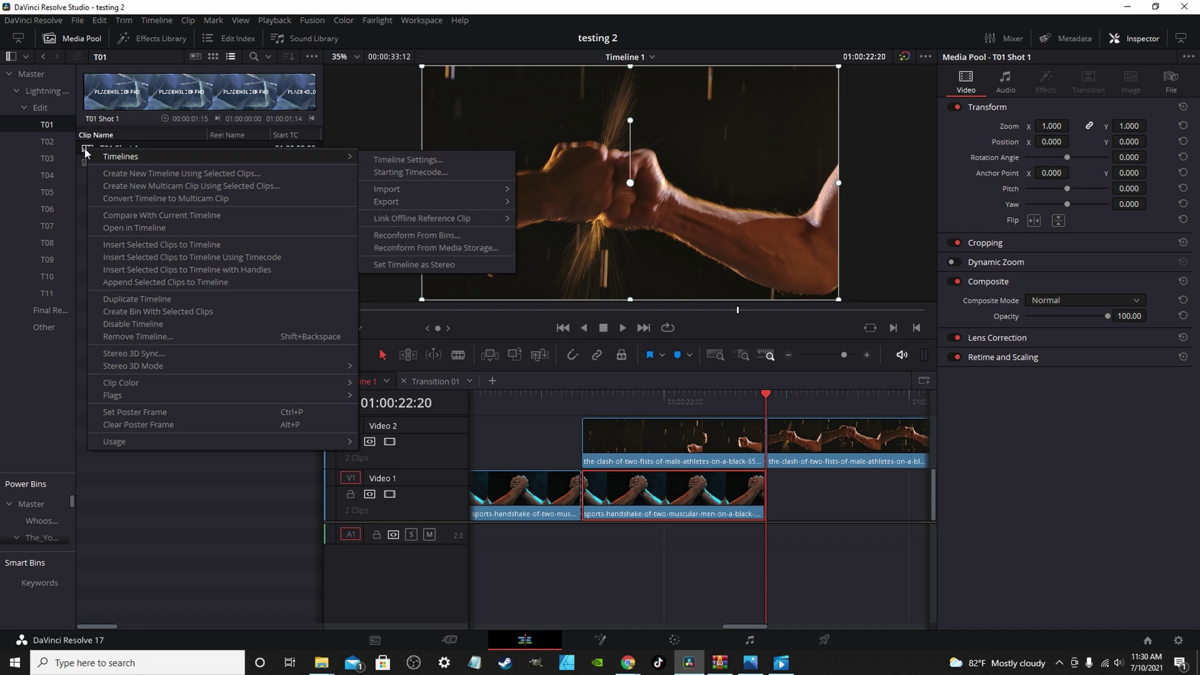
left_click(108, 148)
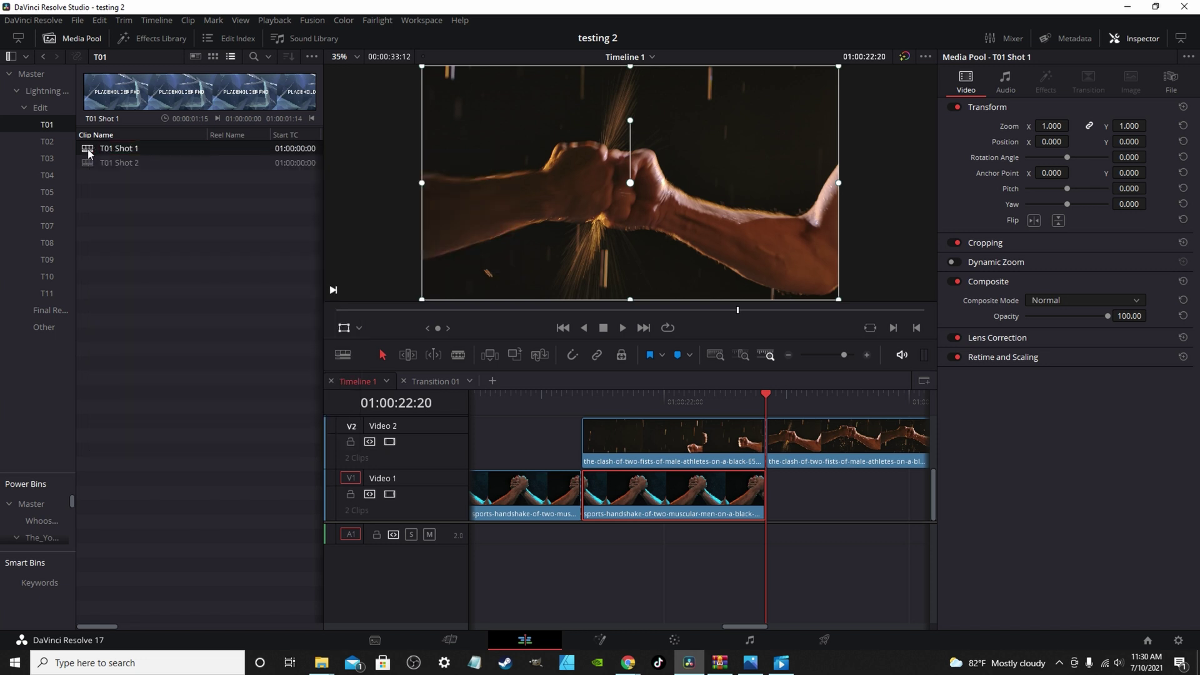
Open the T01 Shot 1 compound and paste the copied handshake clip onto Video 1.
double_click(91, 151)
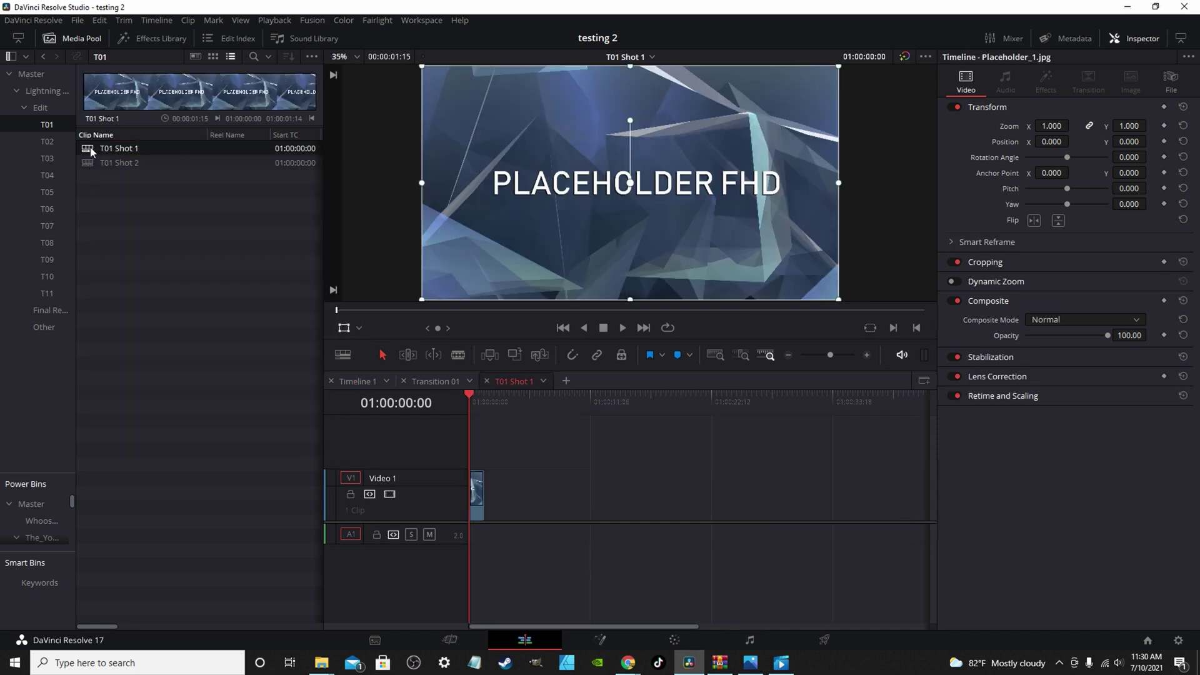
right_click(481, 495)
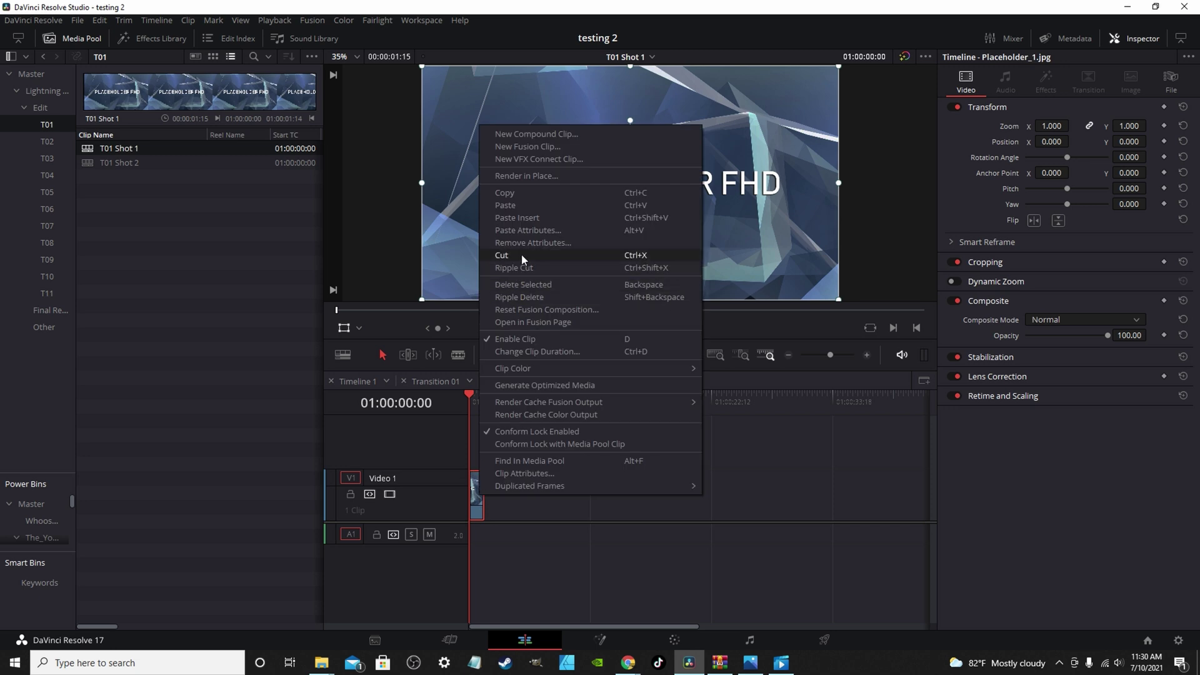
left_click(520, 209)
left_click_drag(480, 397, 490, 395)
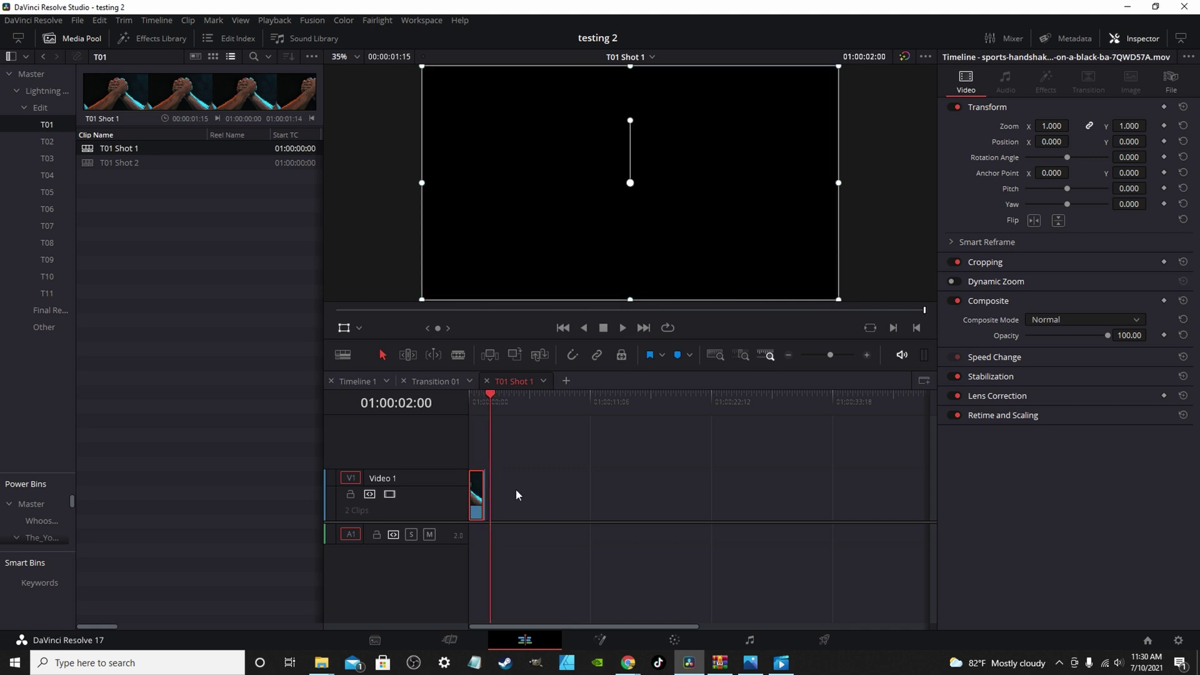
Delete the leftover placeholder sliver after the handshake clip.
scroll(516, 495, "up", 5)
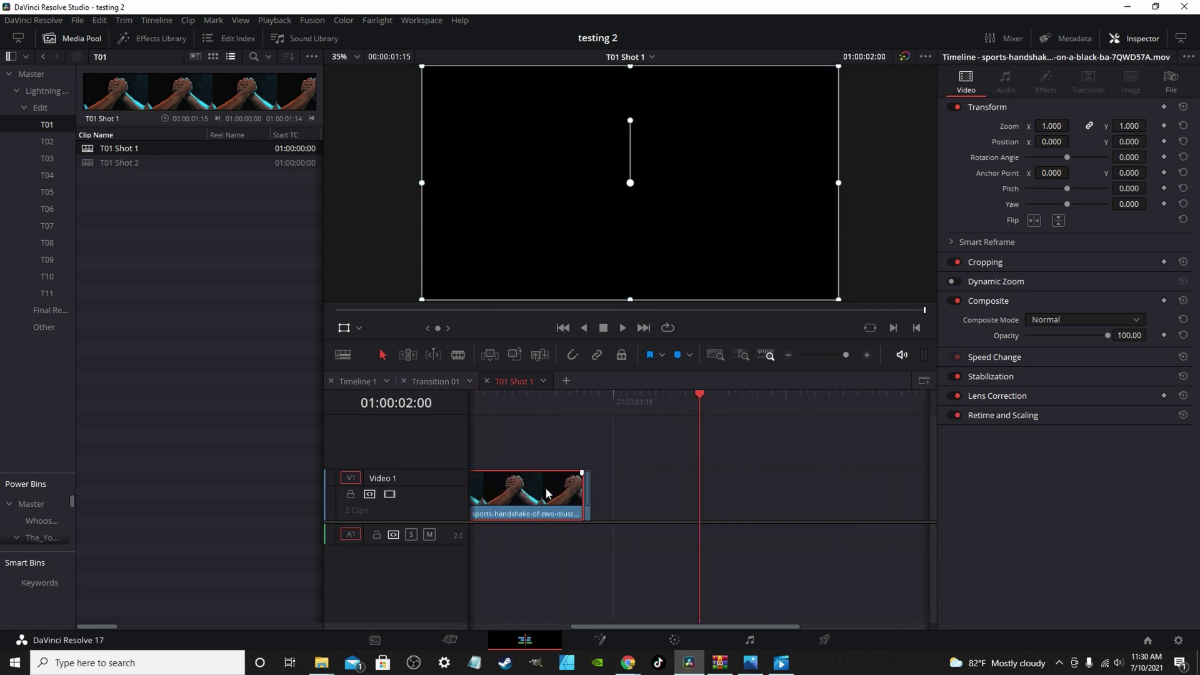
left_click(587, 490)
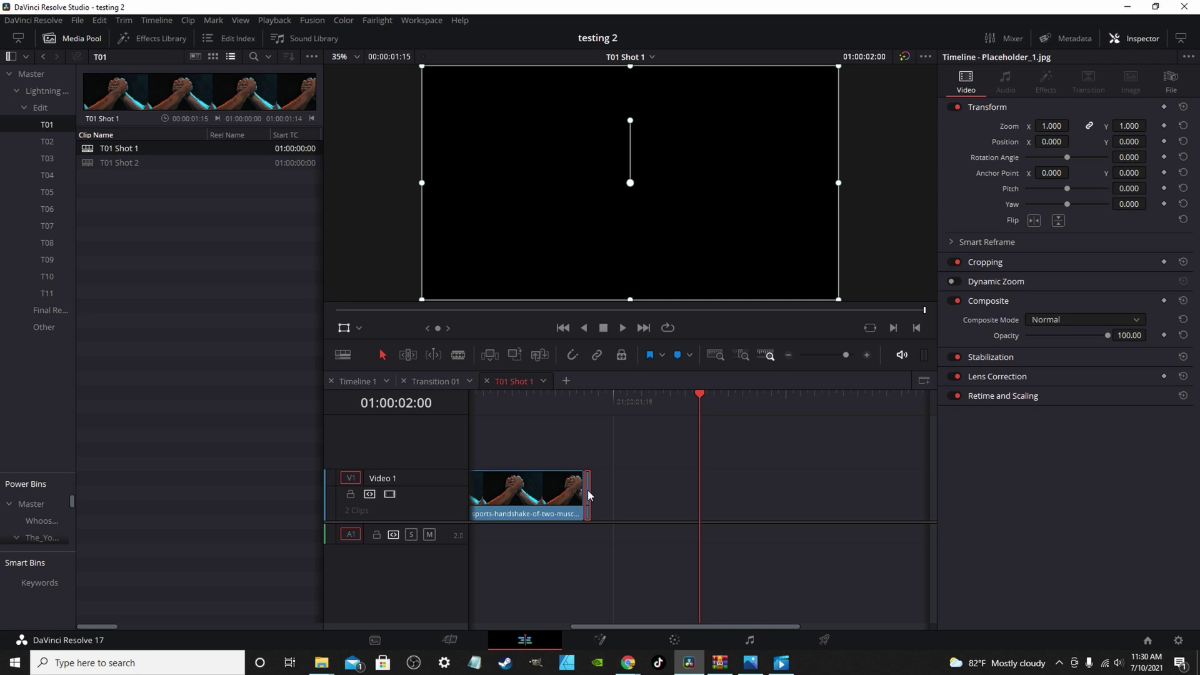
key("Delete")
scroll(616, 624, "up", 4)
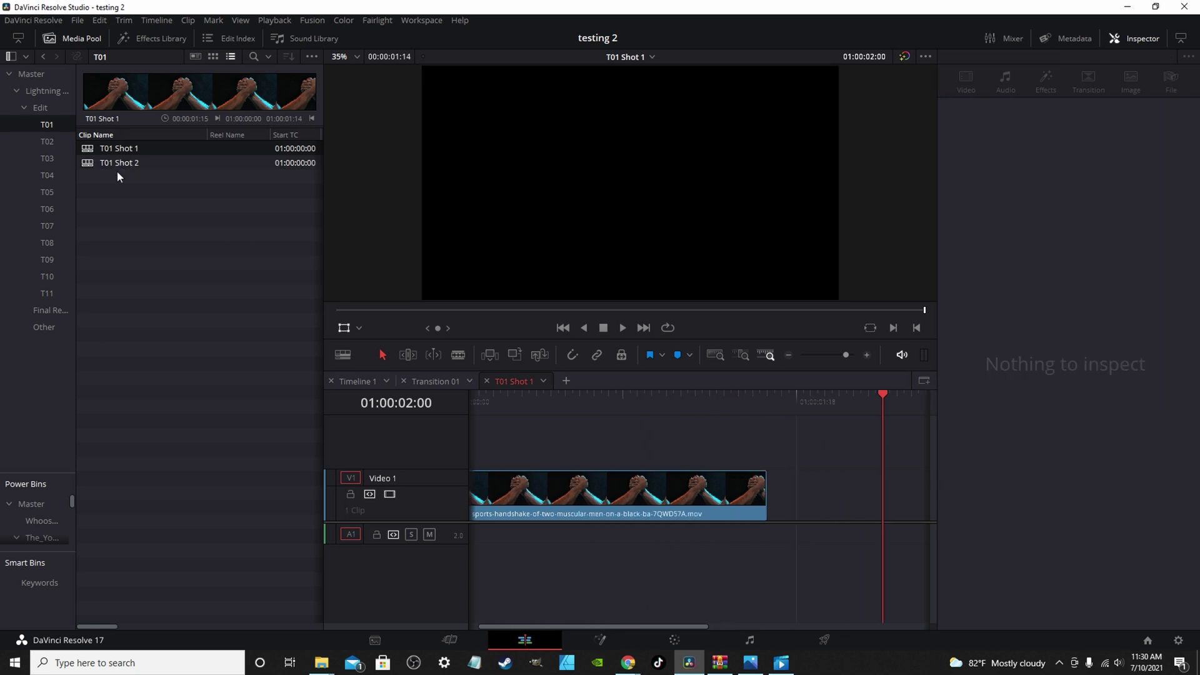
Copy the fist-clash clip from Timeline 1.
left_click(373, 380)
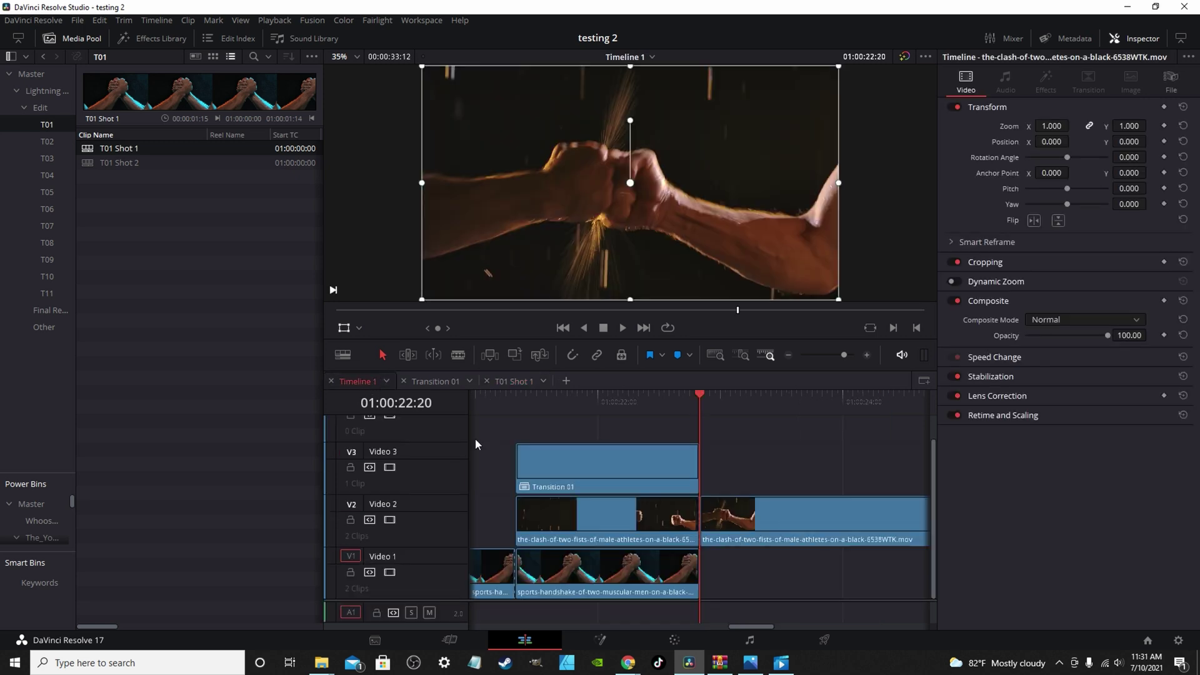
right_click(583, 515)
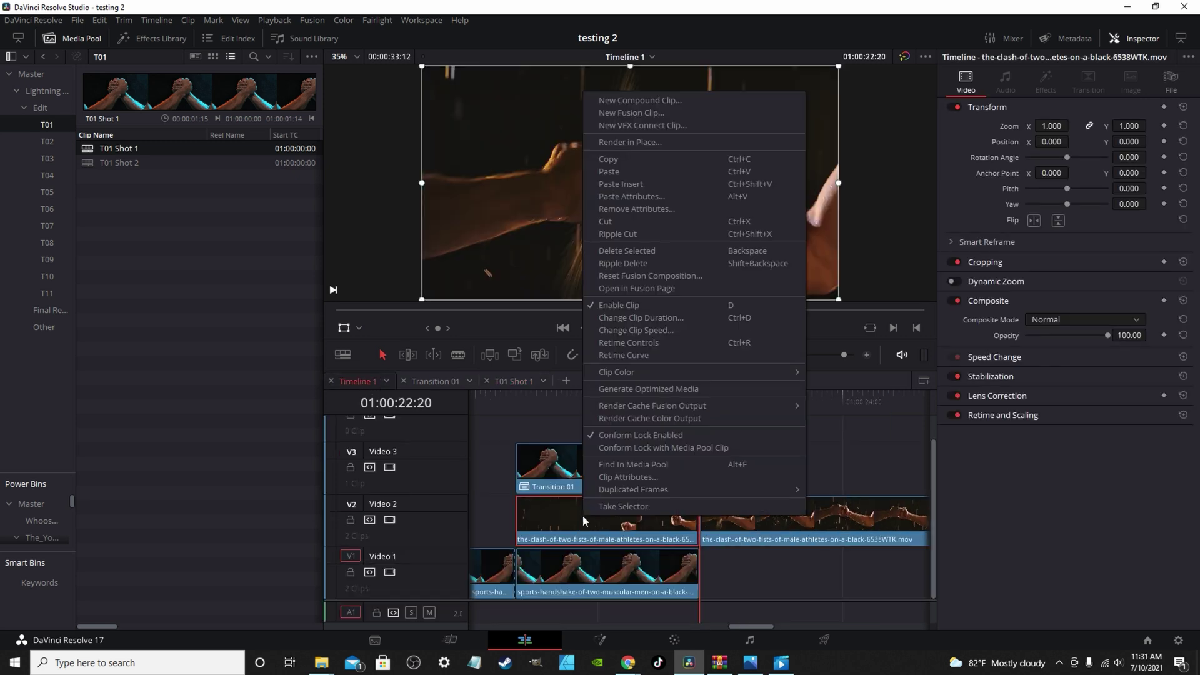
left_click(629, 160)
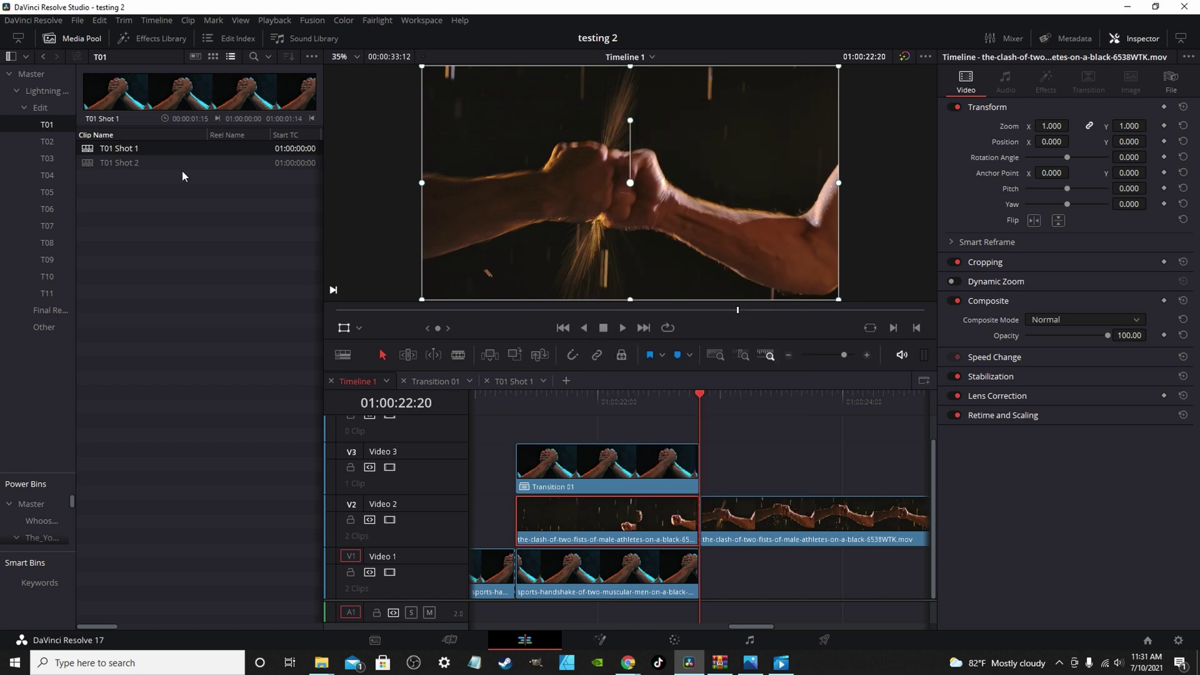
Paste the fist-clash clip at the start of Video 1 in T01 Shot 2 and delete the Placeholder_2 sliver.
double_click(118, 163)
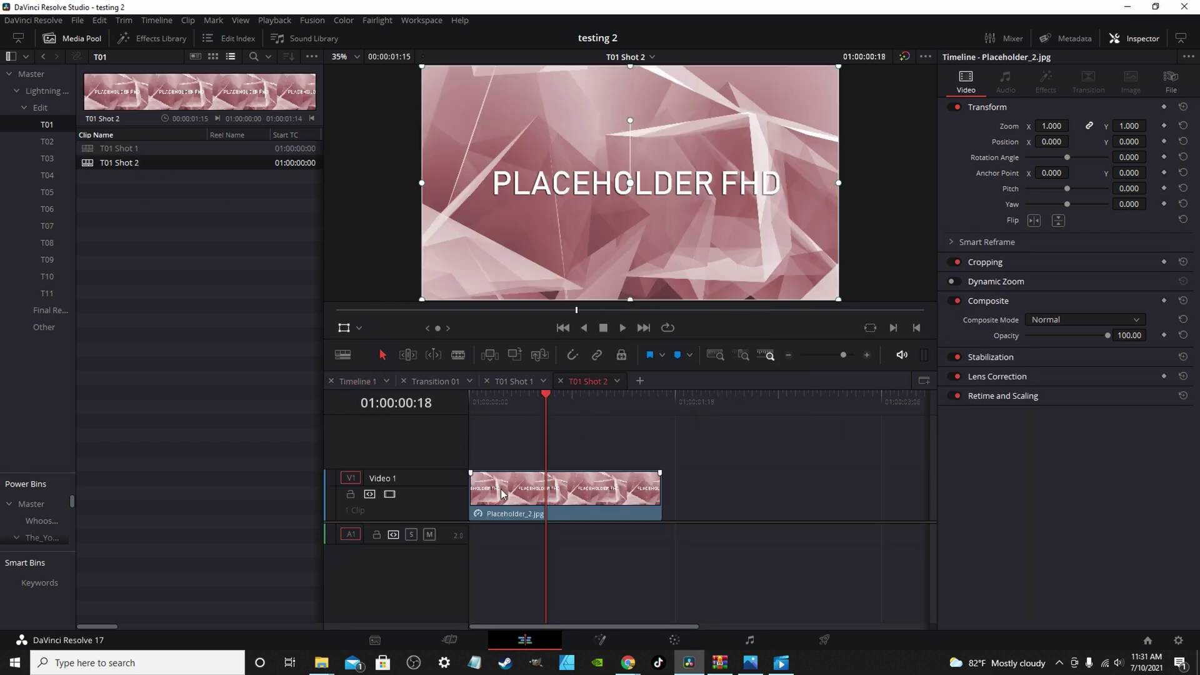
right_click(502, 493)
left_click(559, 199)
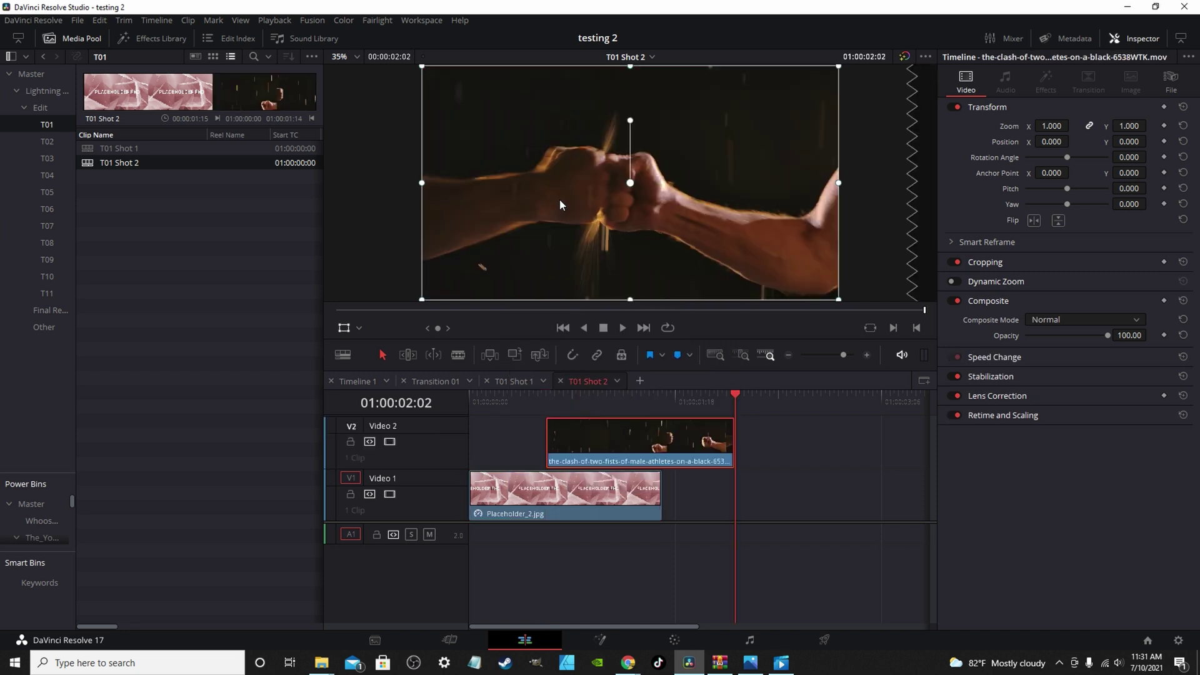
left_click_drag(634, 440, 571, 477)
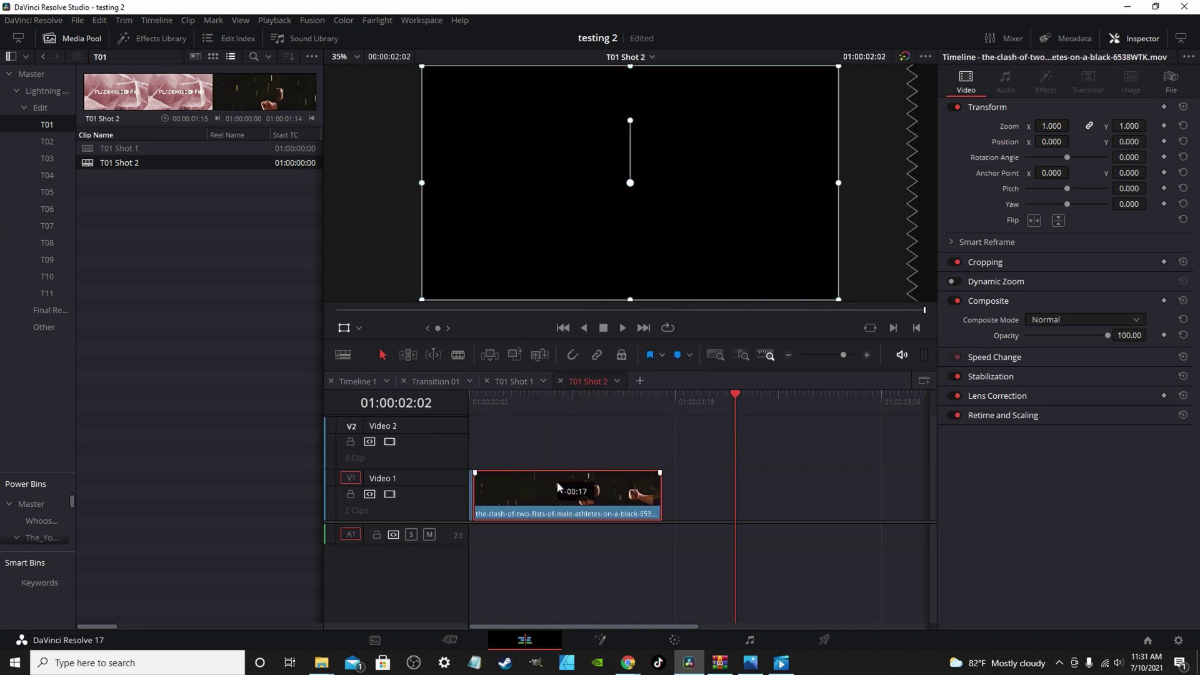
left_click_drag(557, 481, 549, 481)
left_click(660, 494)
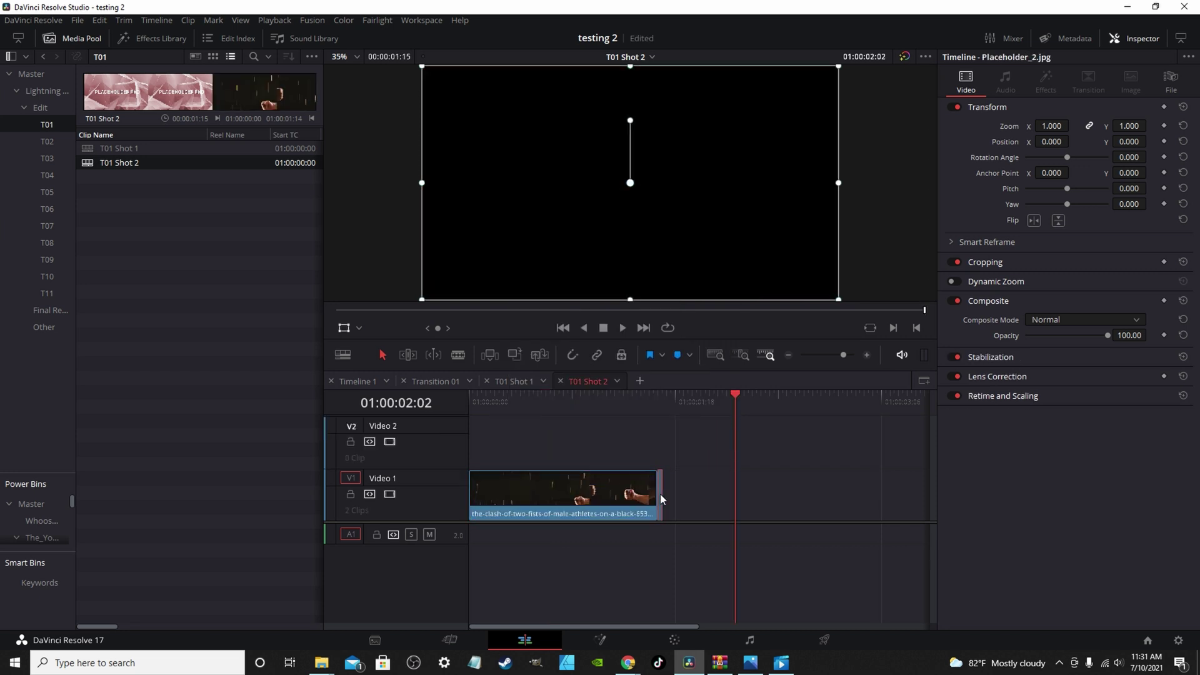
key("Delete")
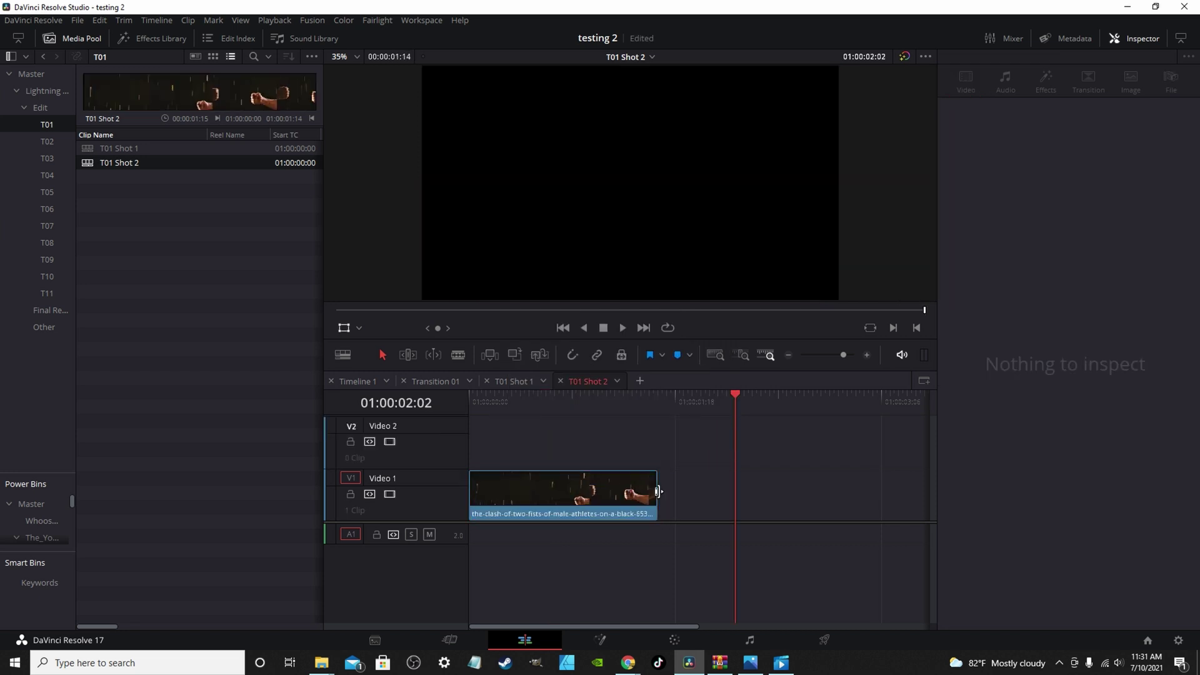
left_click(374, 381)
Play Timeline 1 through the lightning transition.
left_click(503, 398)
key("space")
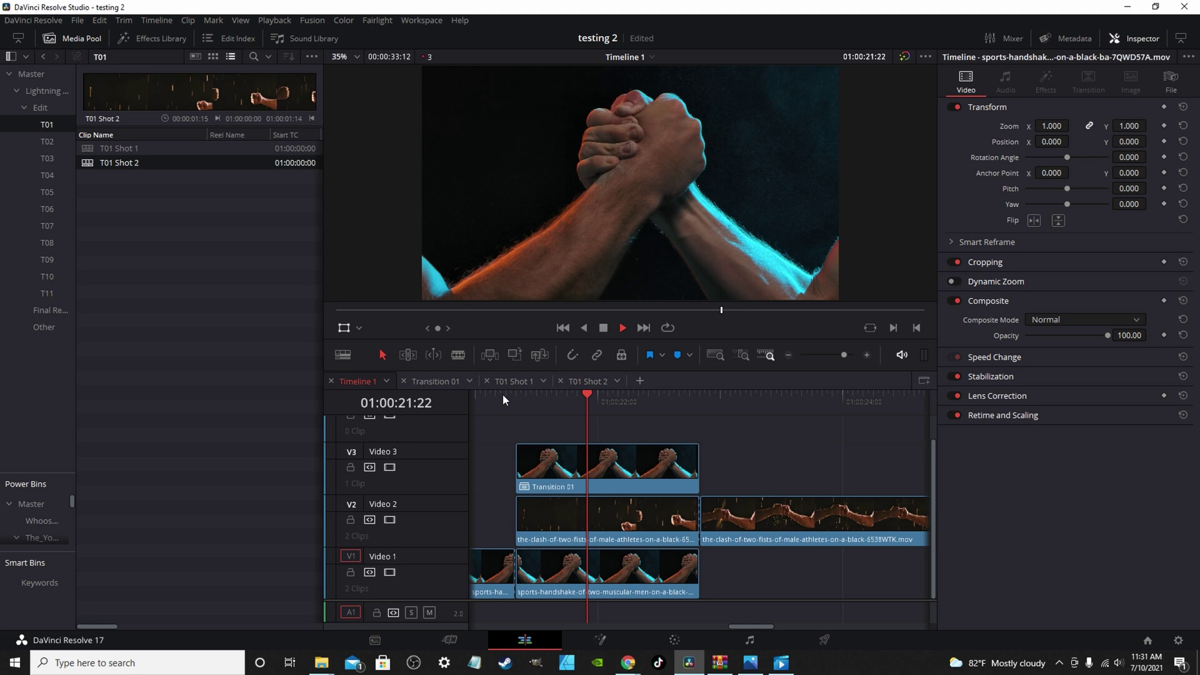
key("space")
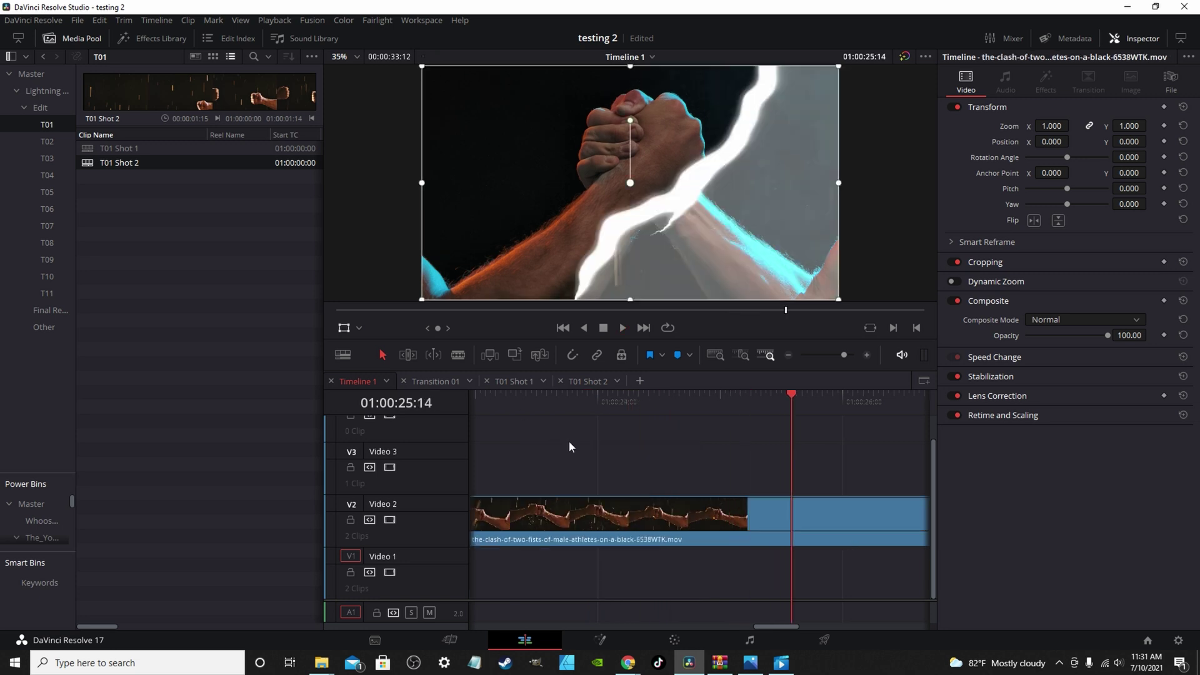
left_click_drag(770, 628, 744, 617)
Set Timeline Proxy Mode to Half Resolution and replay the transition.
left_click(288, 18)
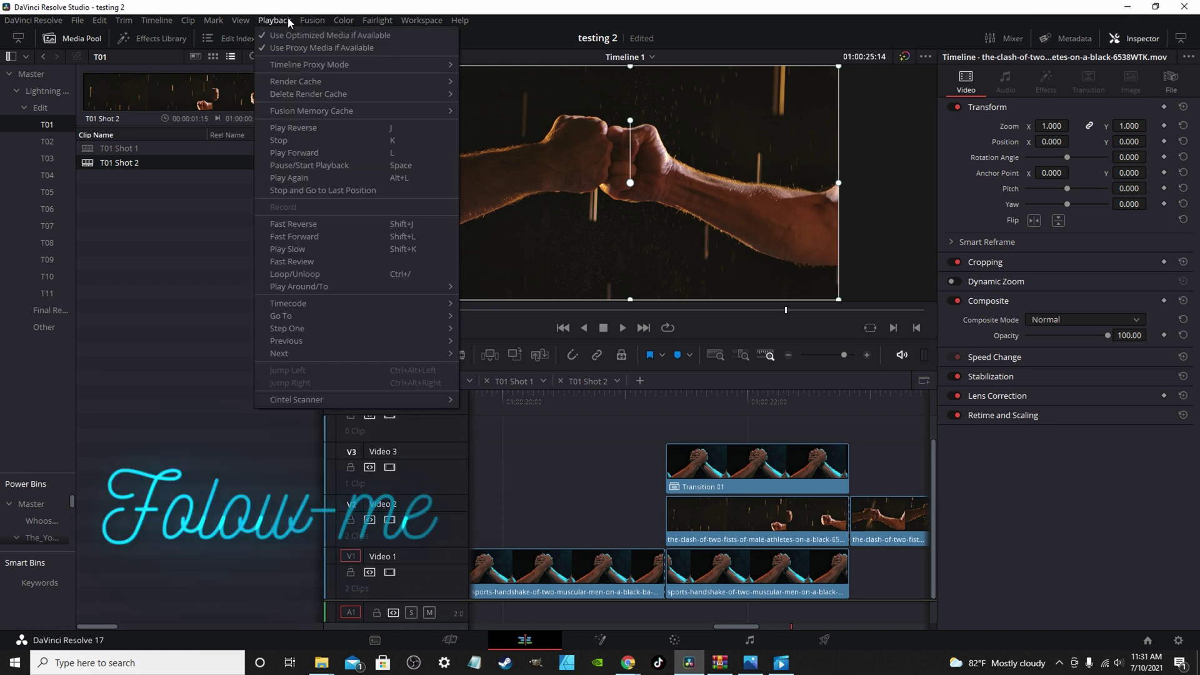
mouse_move(436, 64)
left_click(484, 81)
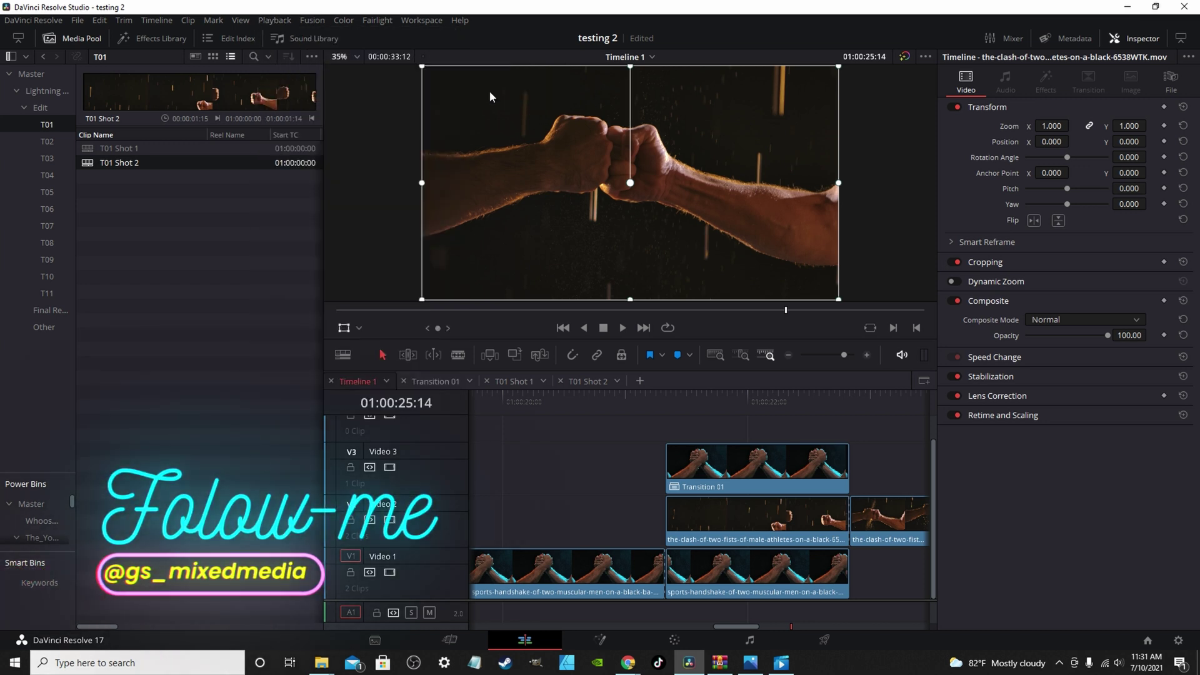
left_click(665, 397)
key("space")
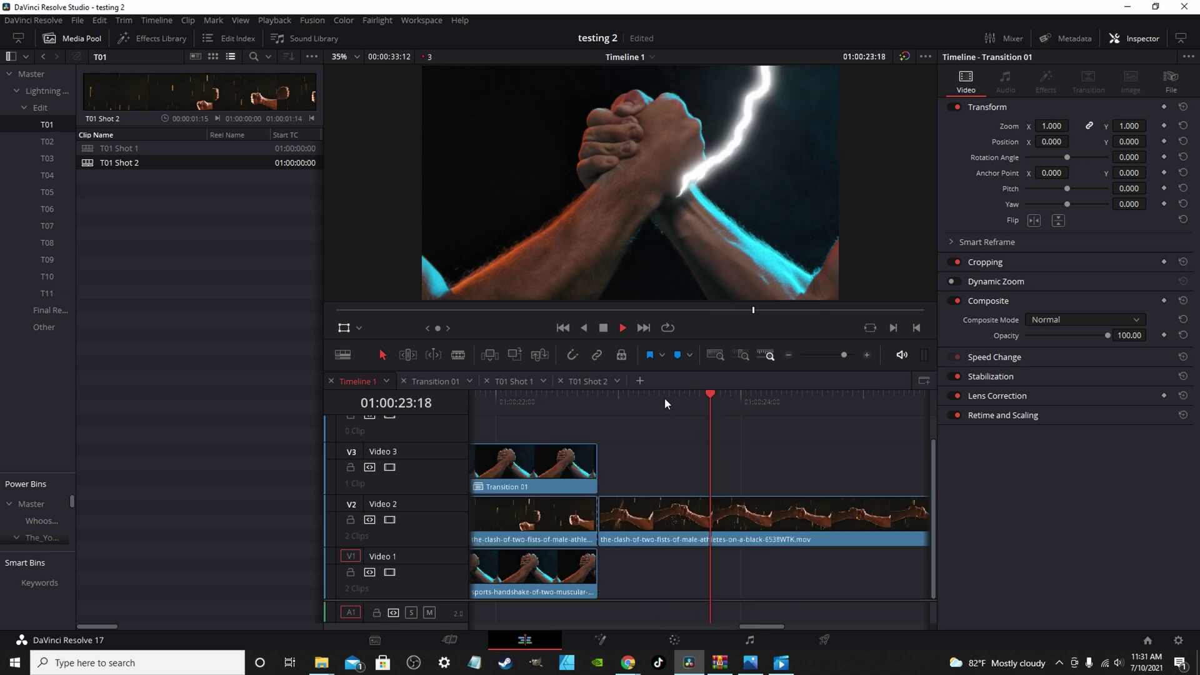
key("space")
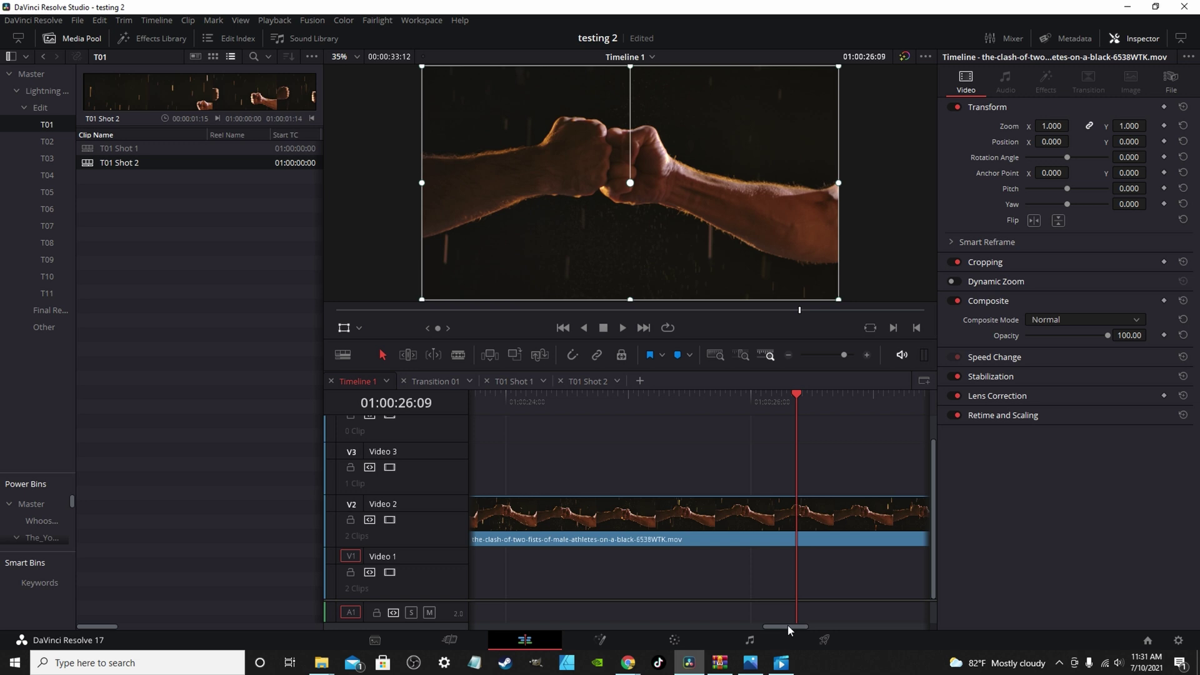
left_click_drag(787, 624, 729, 433)
left_click(730, 399)
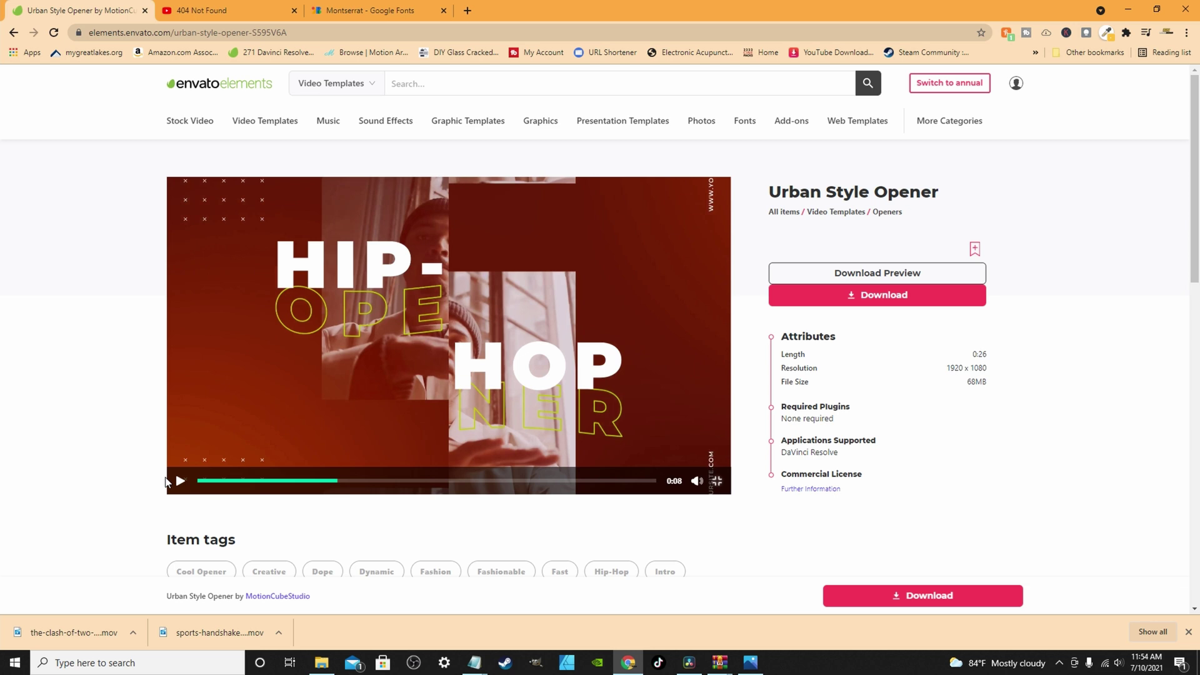
Play the Urban Style Opener preview video full screen.
left_click(181, 481)
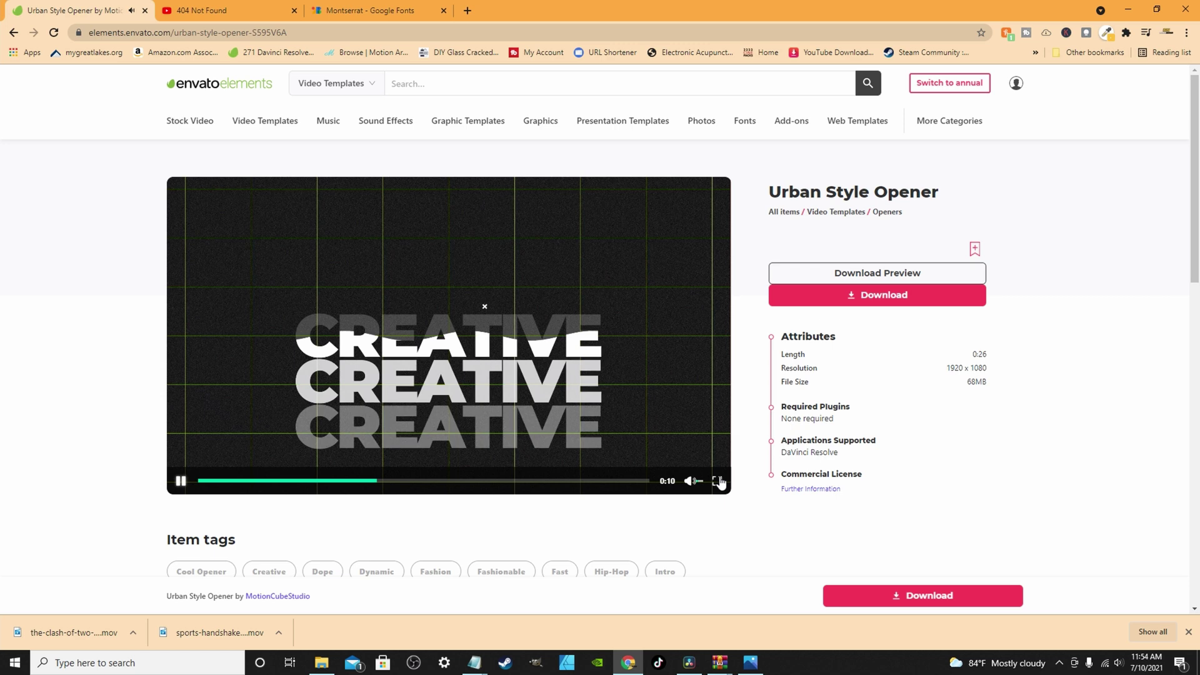
left_click(717, 481)
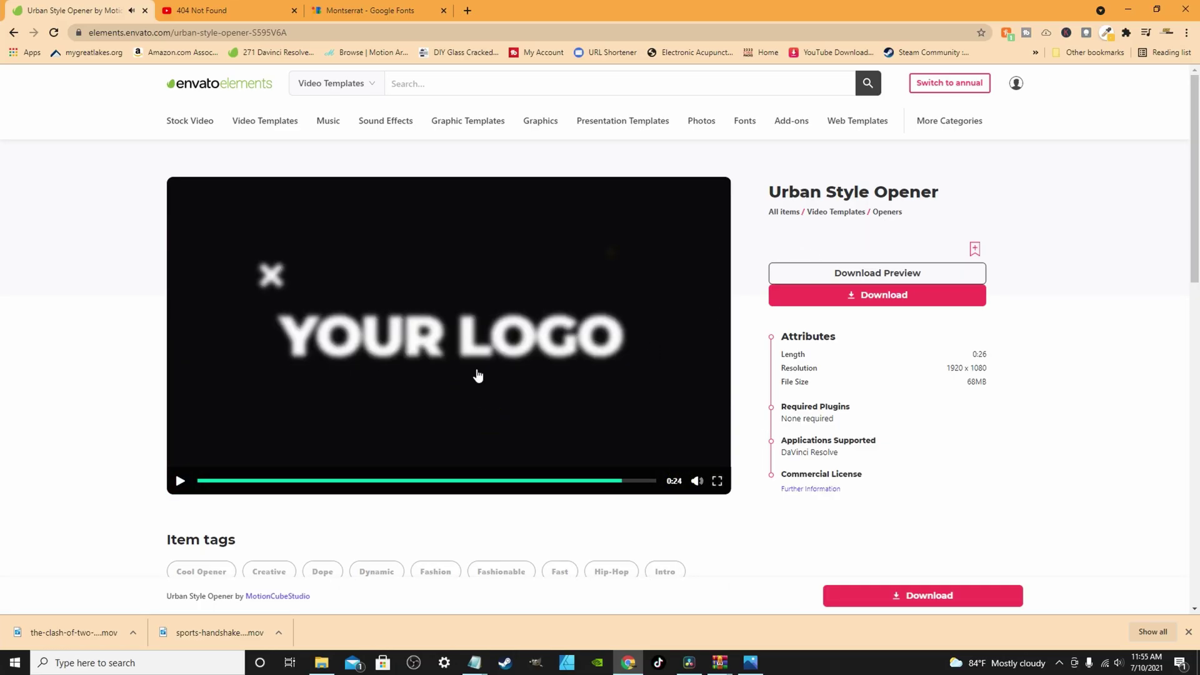
Scrub through the Urban Style Opener Final timeline and mute audio tracks A1 and A2.
left_click(689, 663)
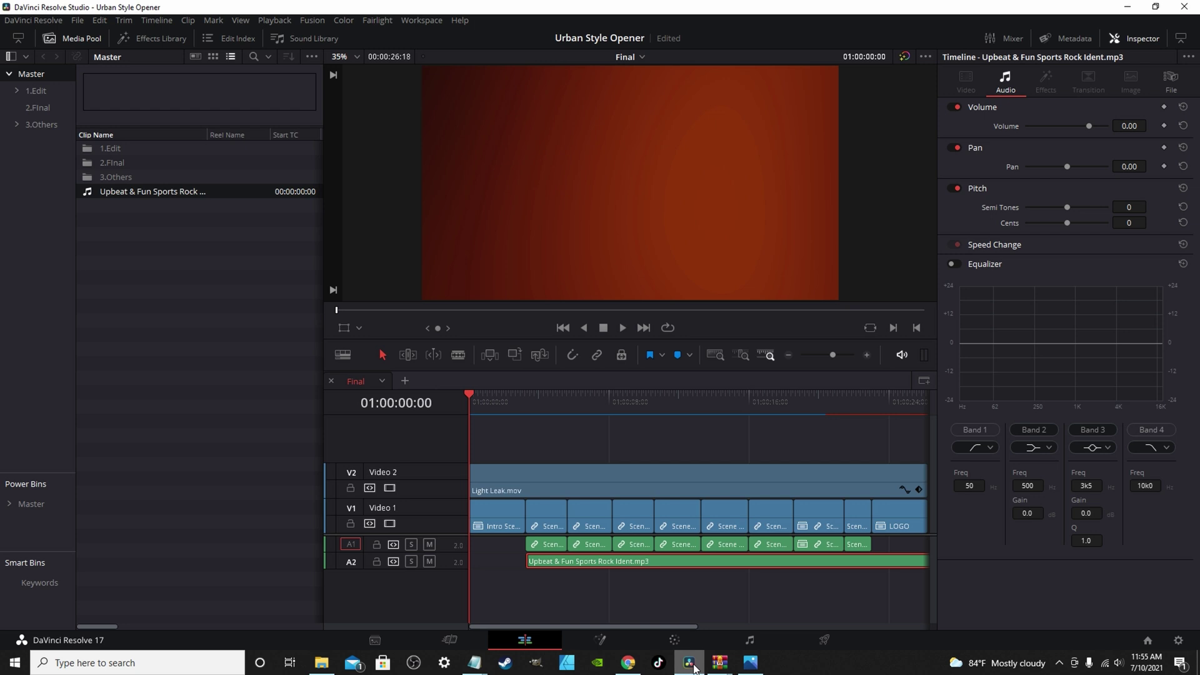
left_click_drag(471, 401, 677, 431)
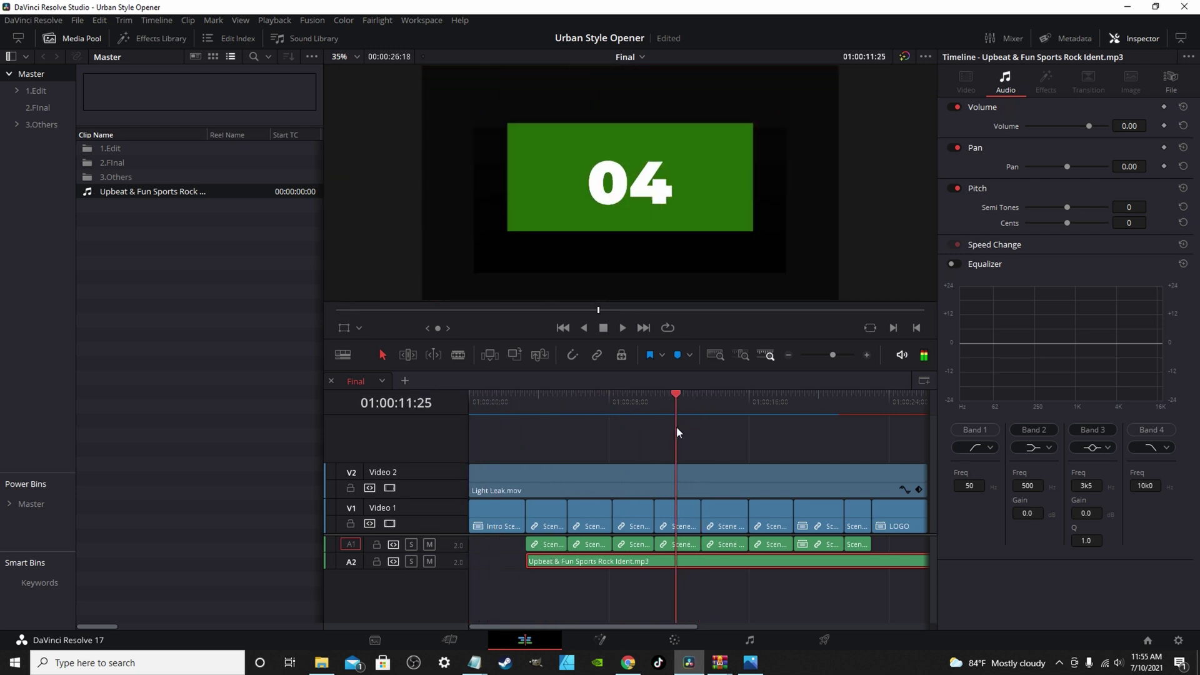
left_click(430, 562)
left_click_drag(676, 397, 536, 411)
left_click(429, 544)
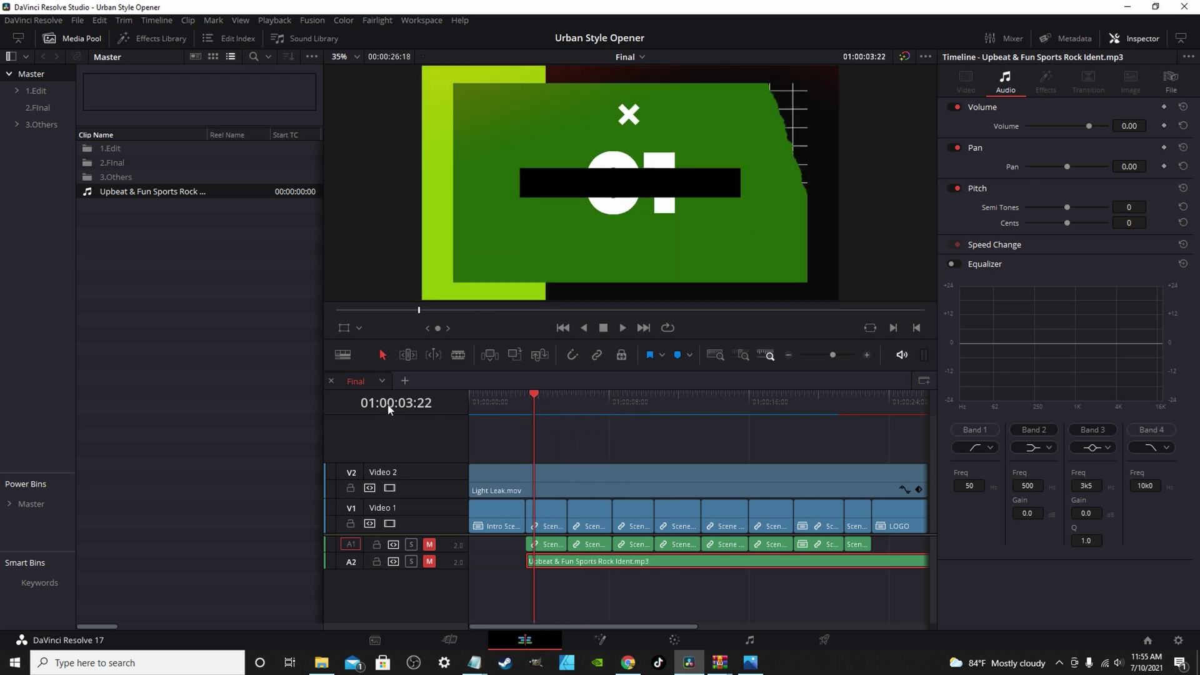
Switch to the Media 02 timeline, turn off the placeholder track under the photo, and preview it.
left_click(382, 382)
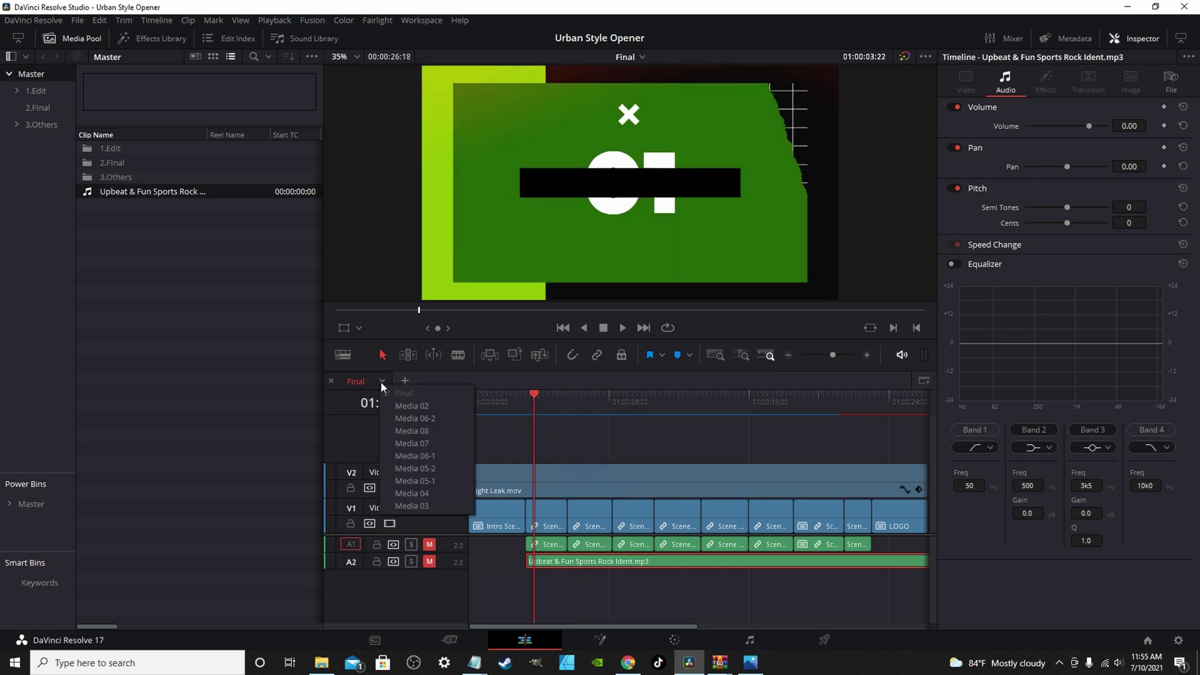
left_click(416, 406)
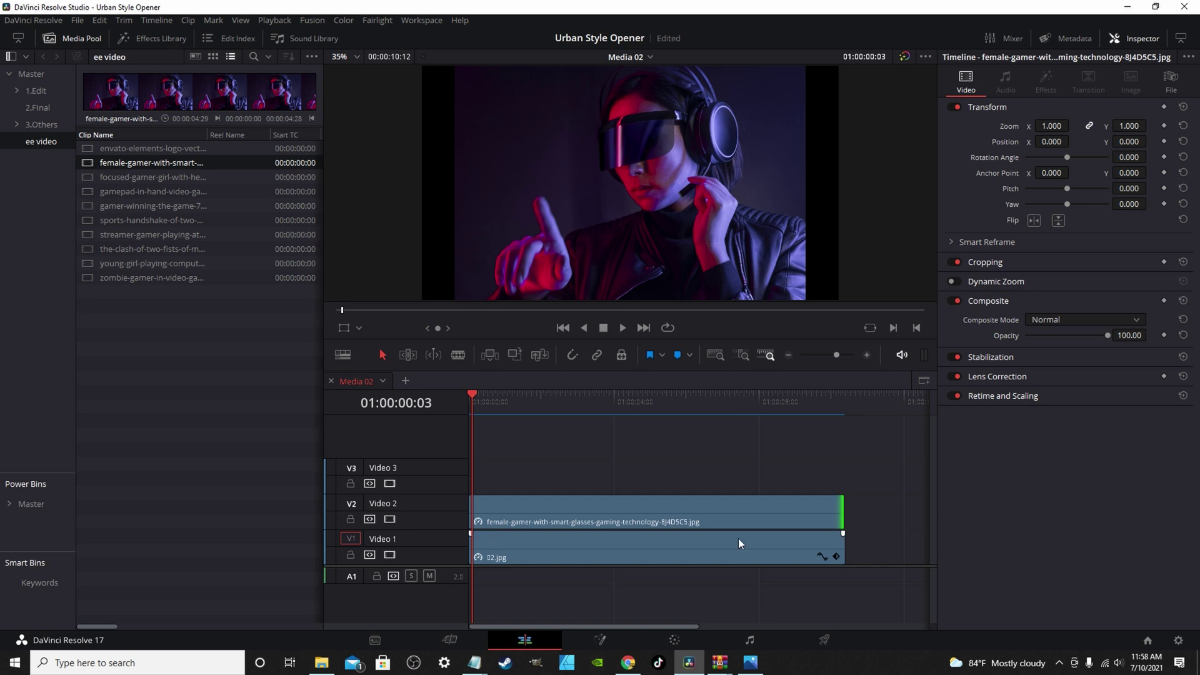
left_click(388, 555)
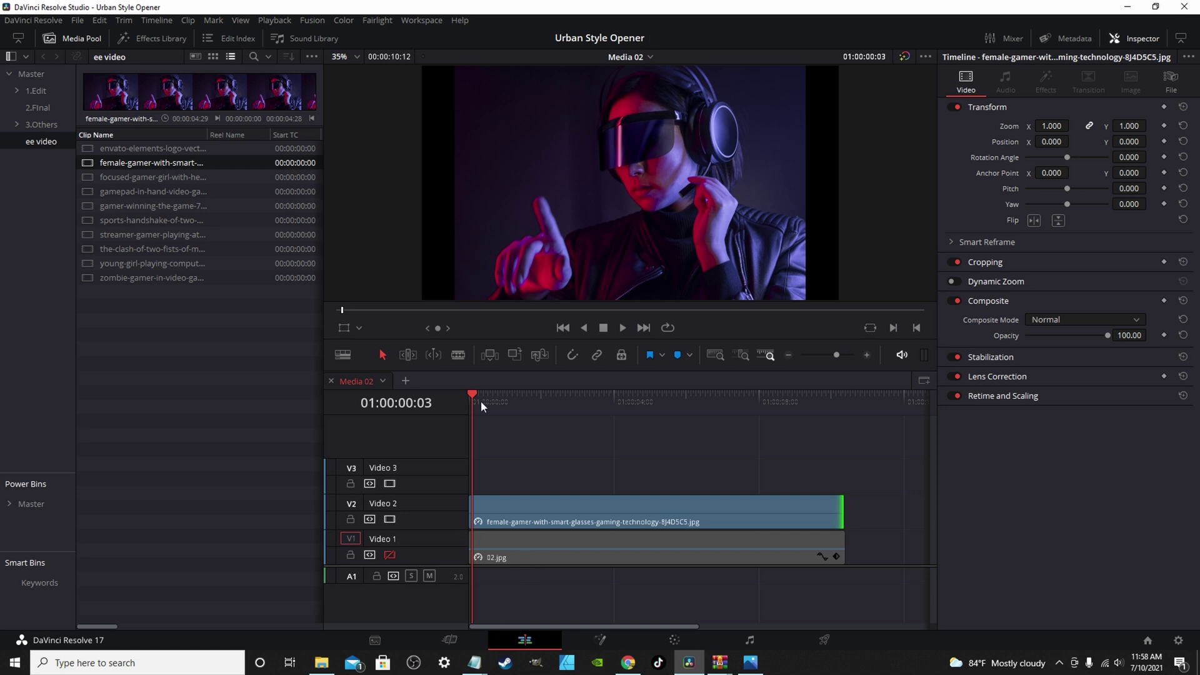
left_click_drag(475, 393, 537, 441)
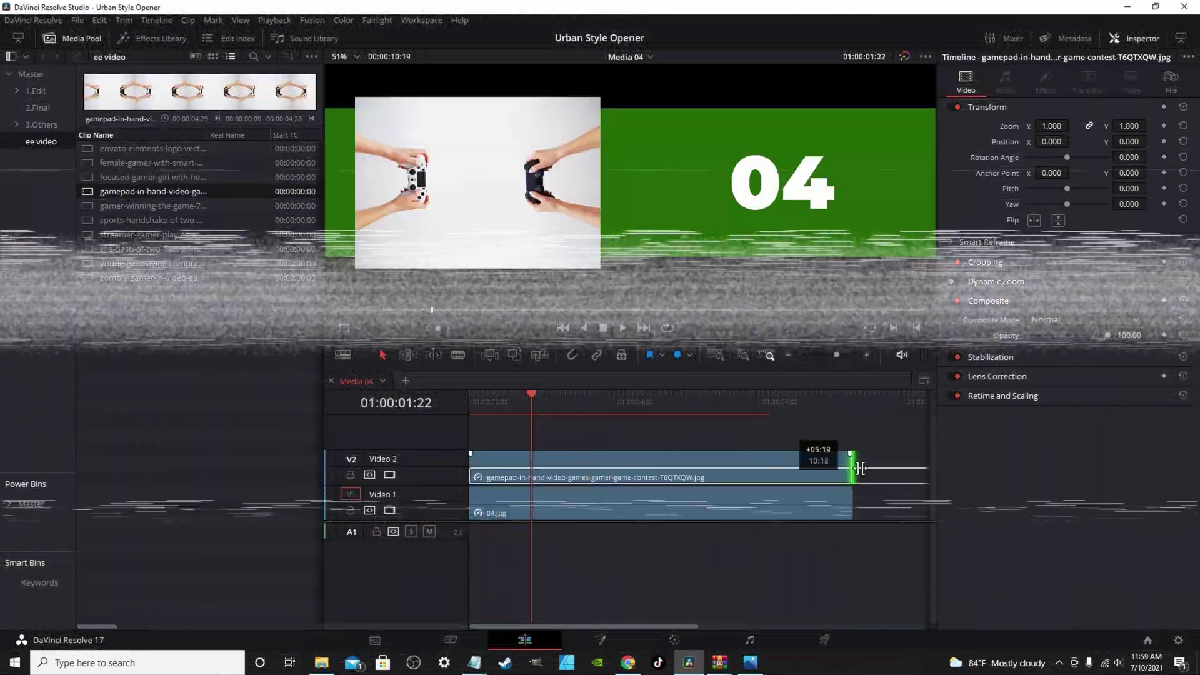
left_click(383, 380)
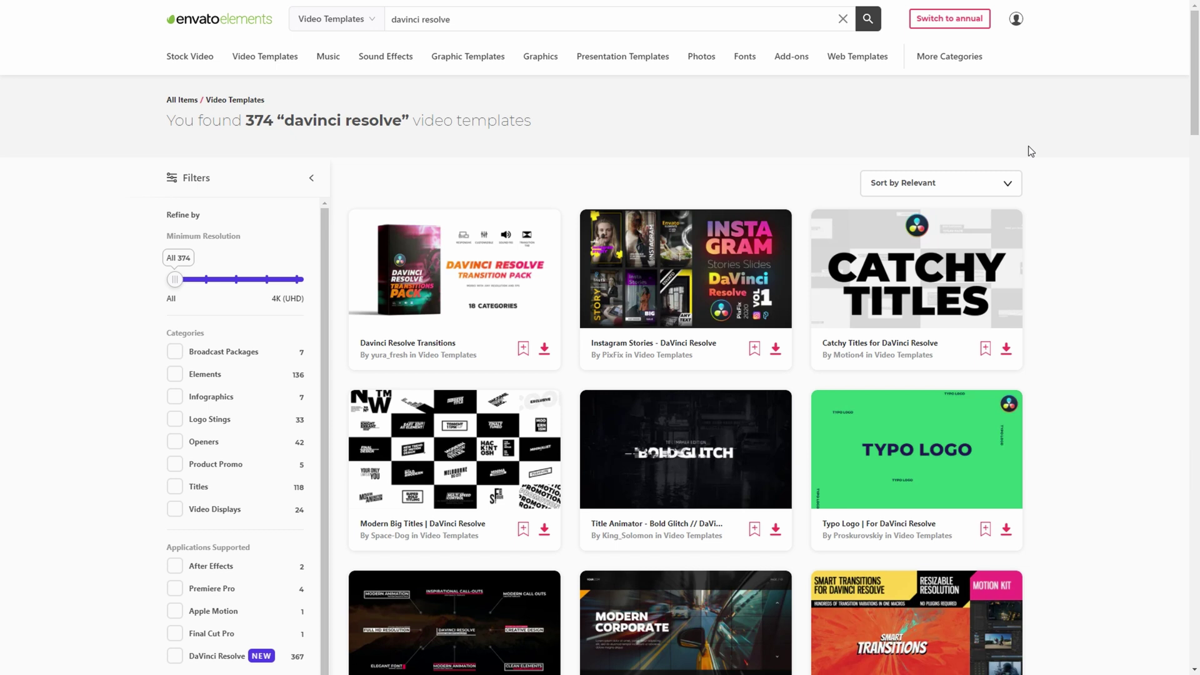
scroll(579, 112, "down", 1)
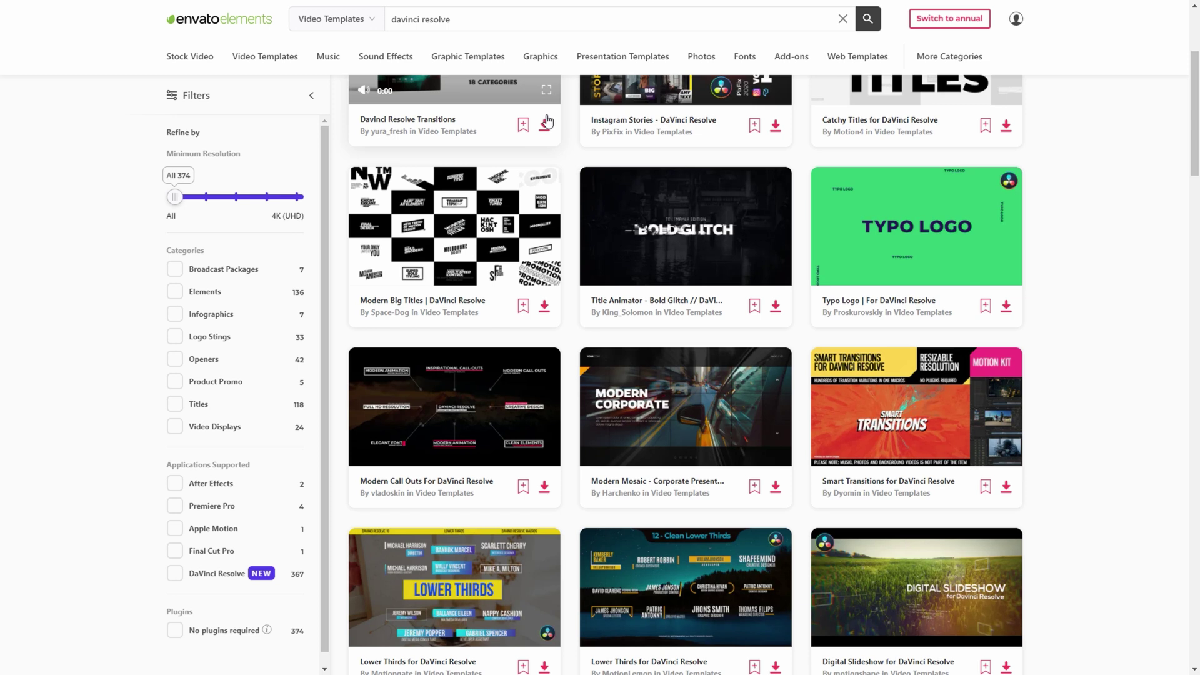
scroll(212, 138, "up", 1)
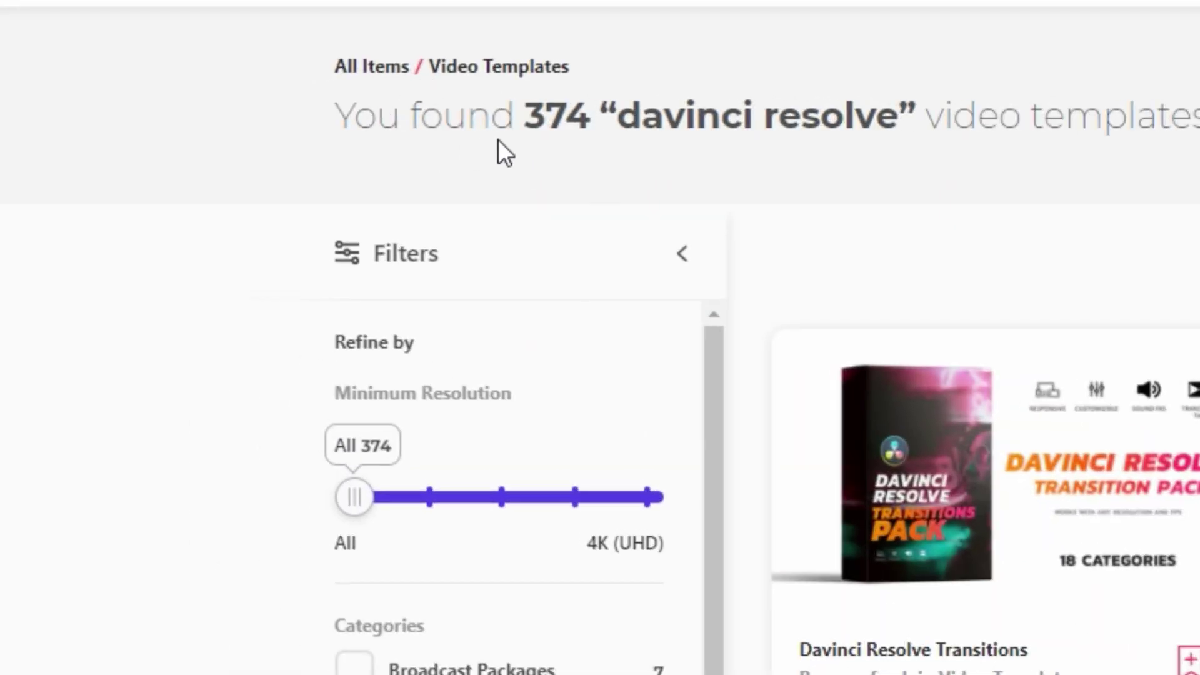
scroll(688, 659, "down", 1)
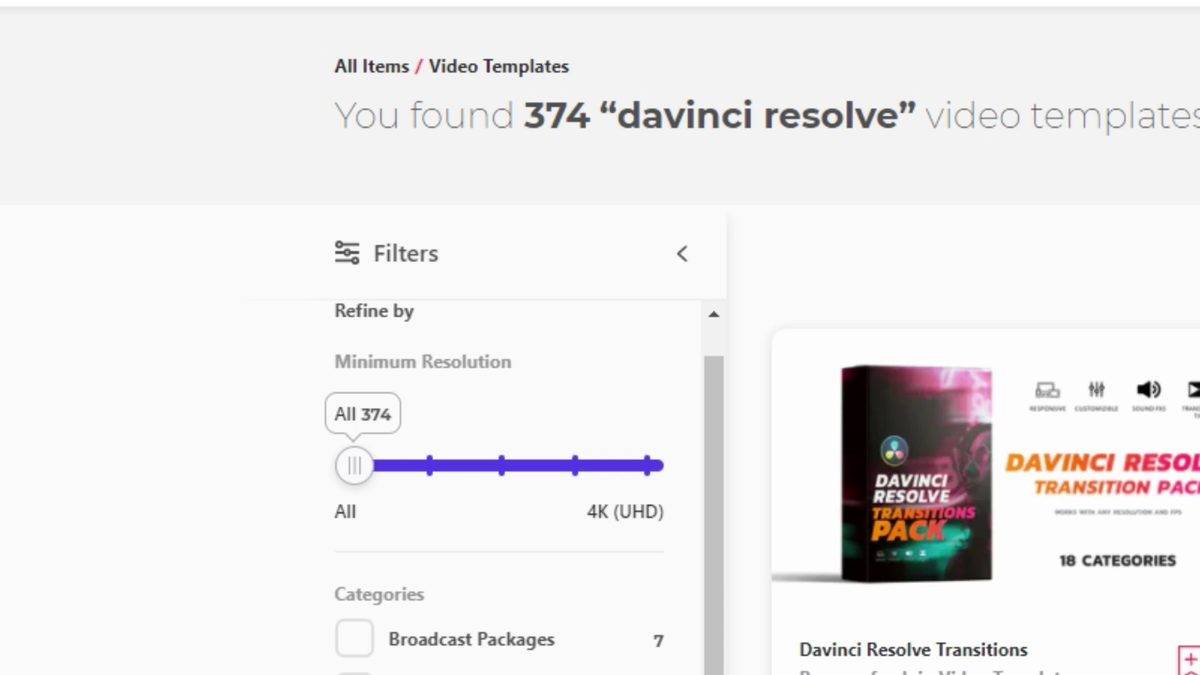
mouse_move(967, 490)
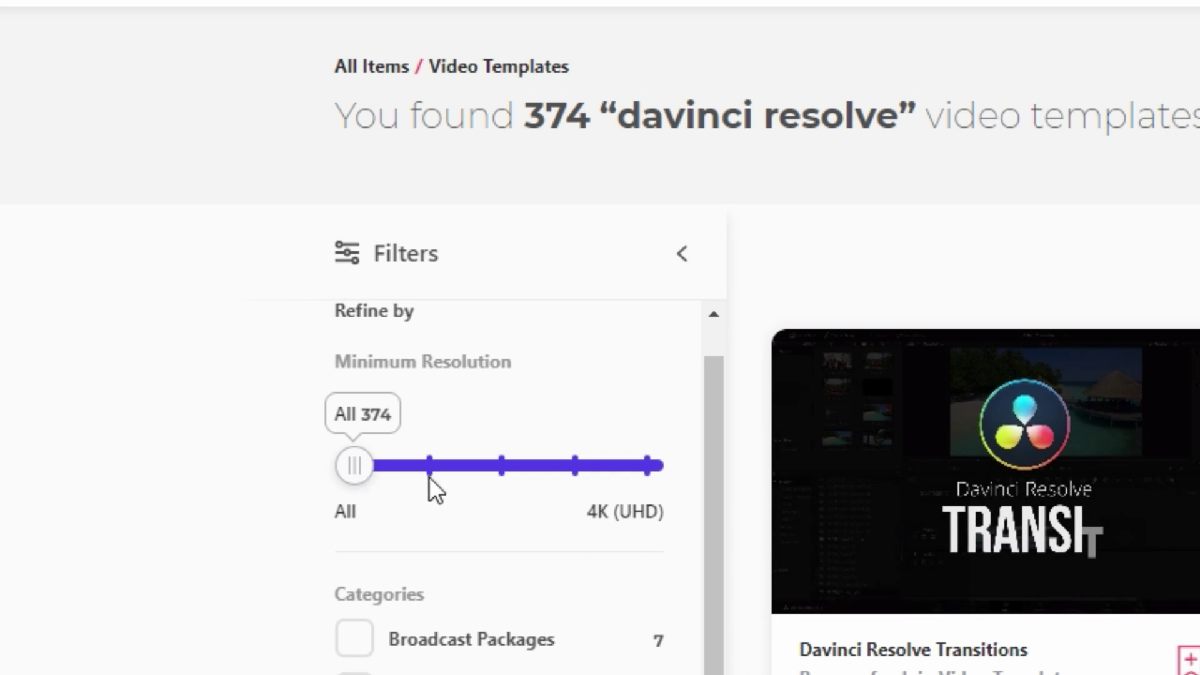
left_click_drag(357, 467, 414, 471)
left_click_drag(555, 469, 318, 455)
left_click_drag(346, 461, 309, 453)
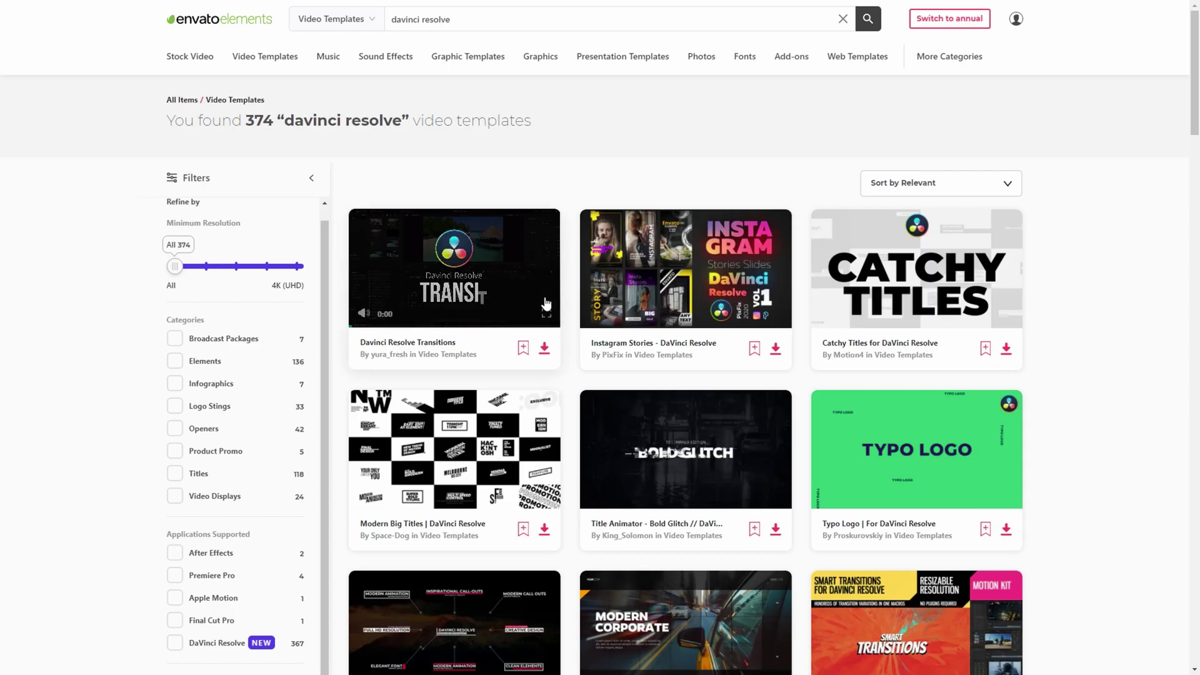
Scroll the Video Templates results and browse the top navigation categories.
scroll(541, 294, "down", 5)
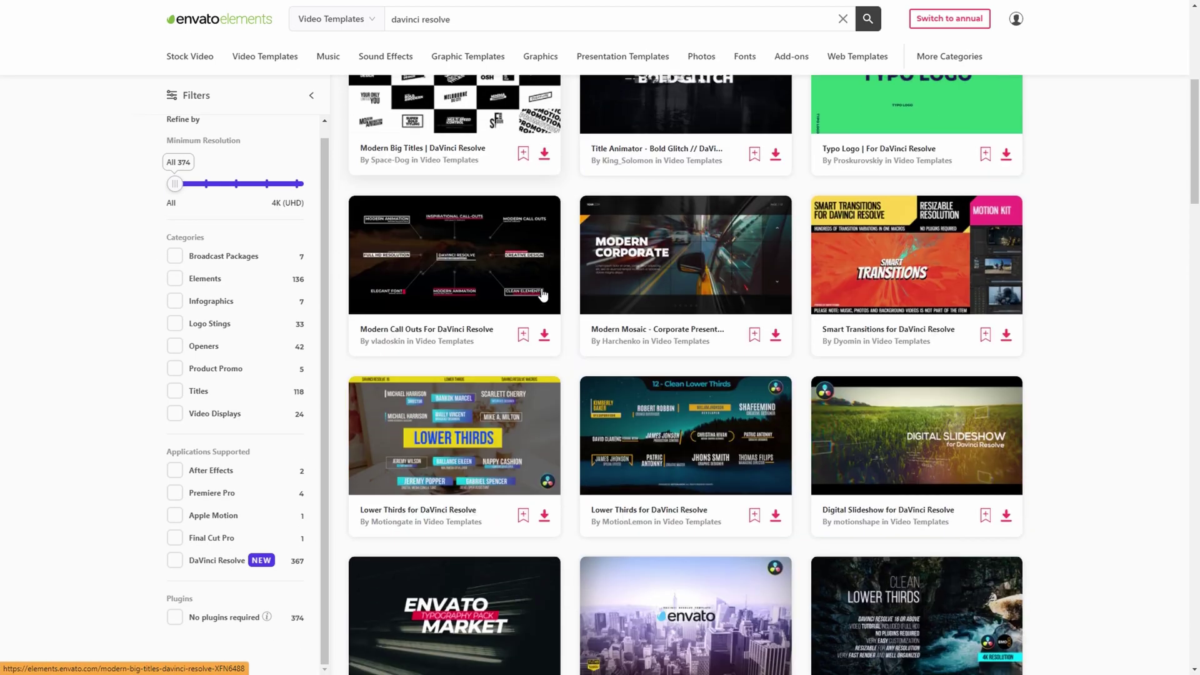
scroll(542, 295, "down", 7)
scroll(940, 288, "up", 14)
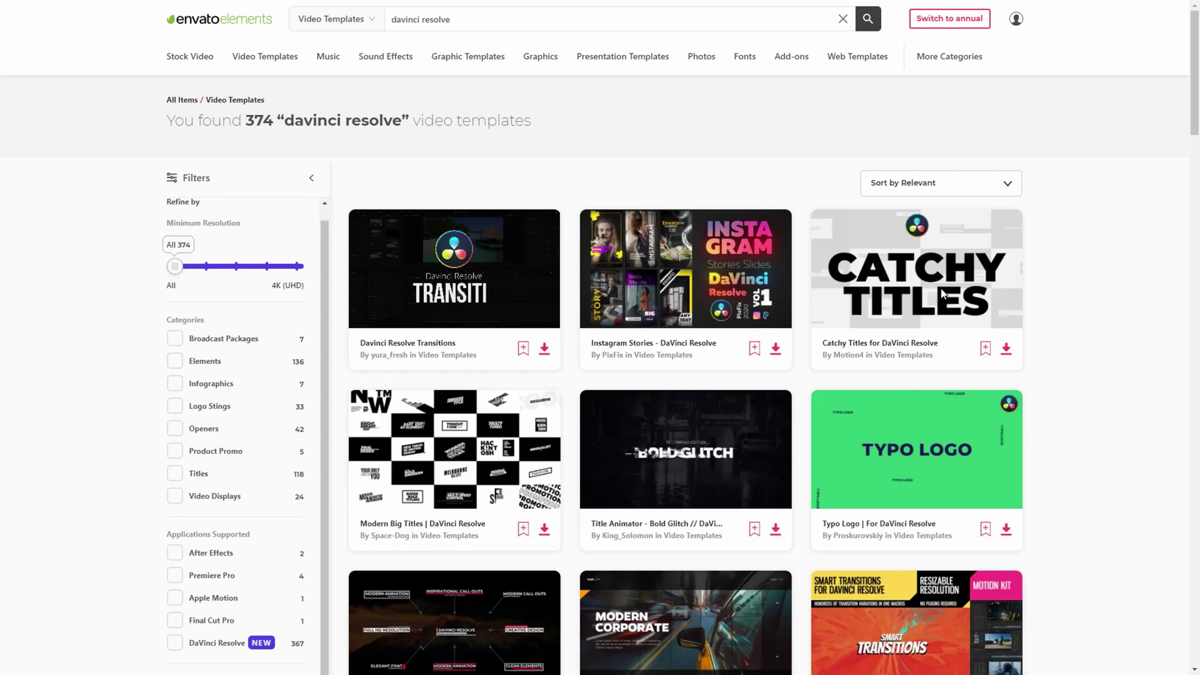
mouse_move(190, 68)
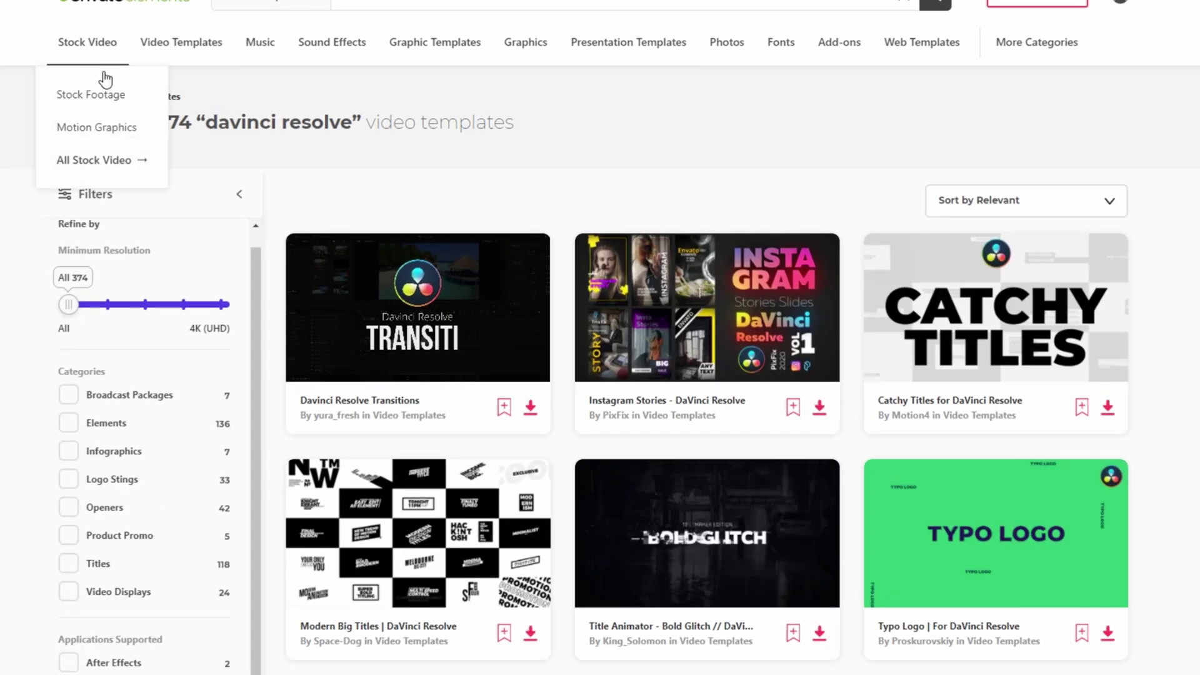
mouse_move(352, 50)
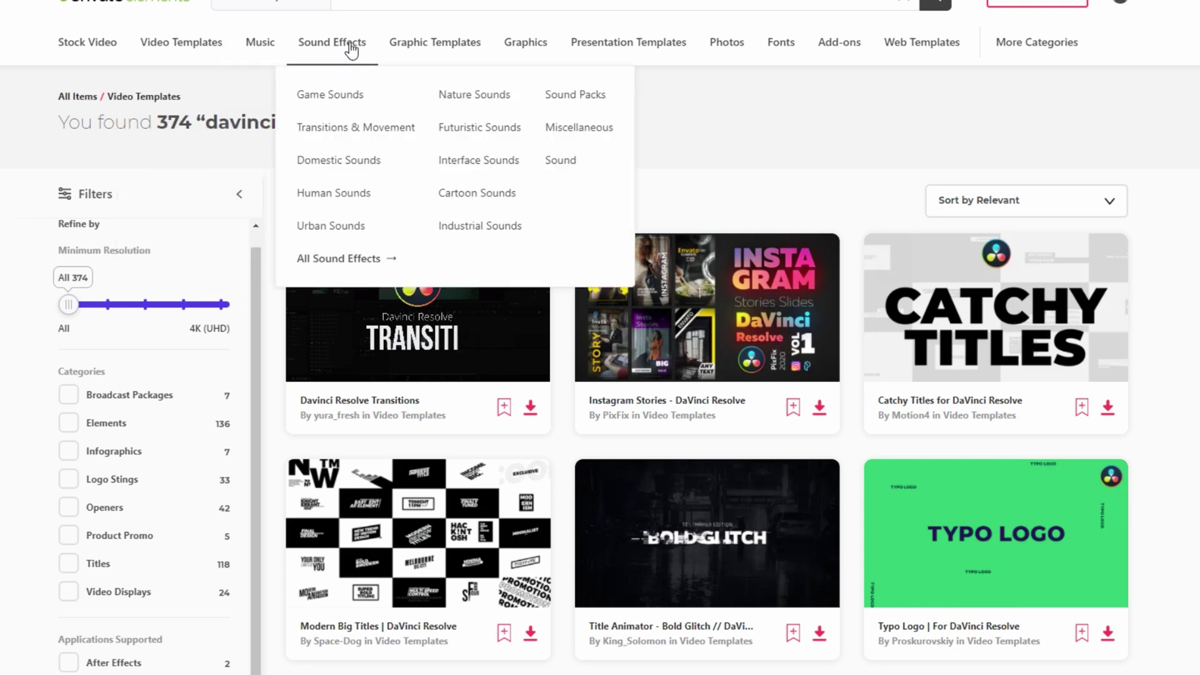
mouse_move(550, 48)
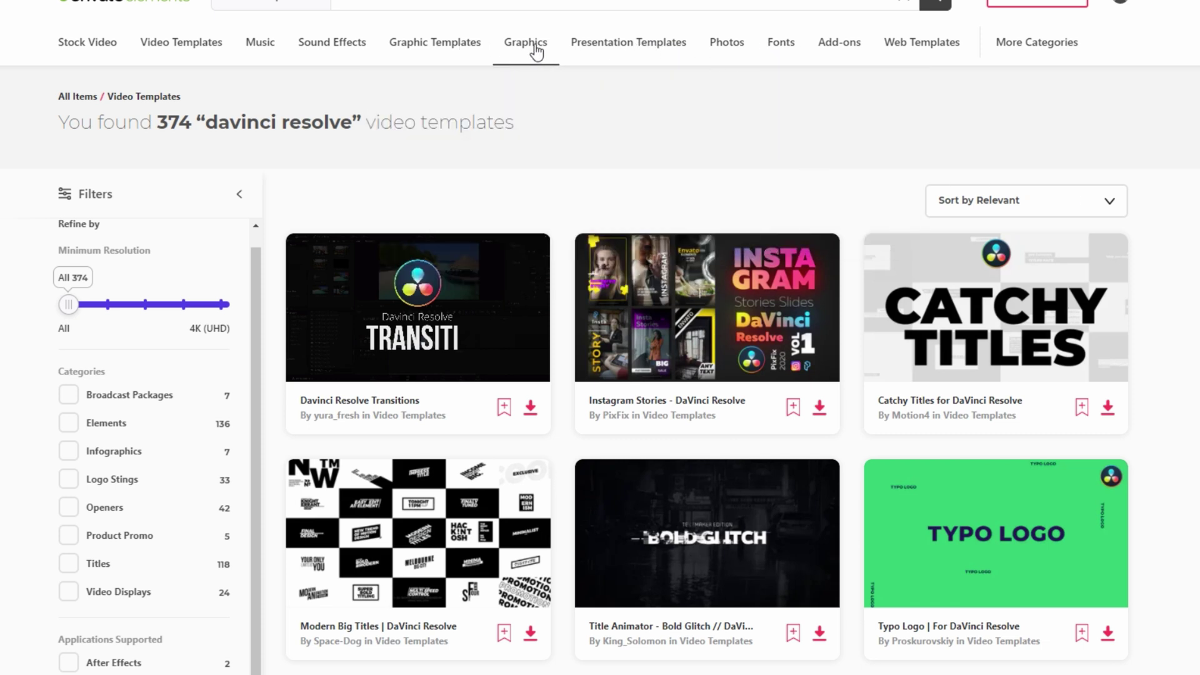
Go from the stock photos section to the Add-ons Actions and Presets category in Envato Elements.
left_click(729, 45)
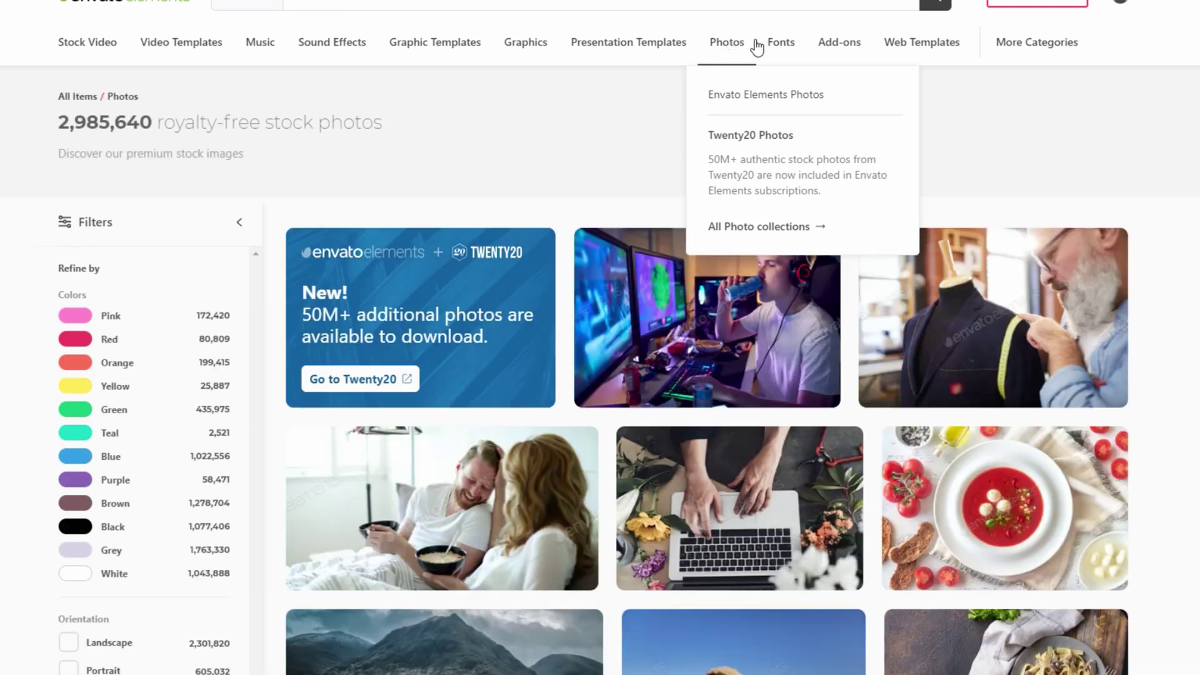
mouse_move(845, 48)
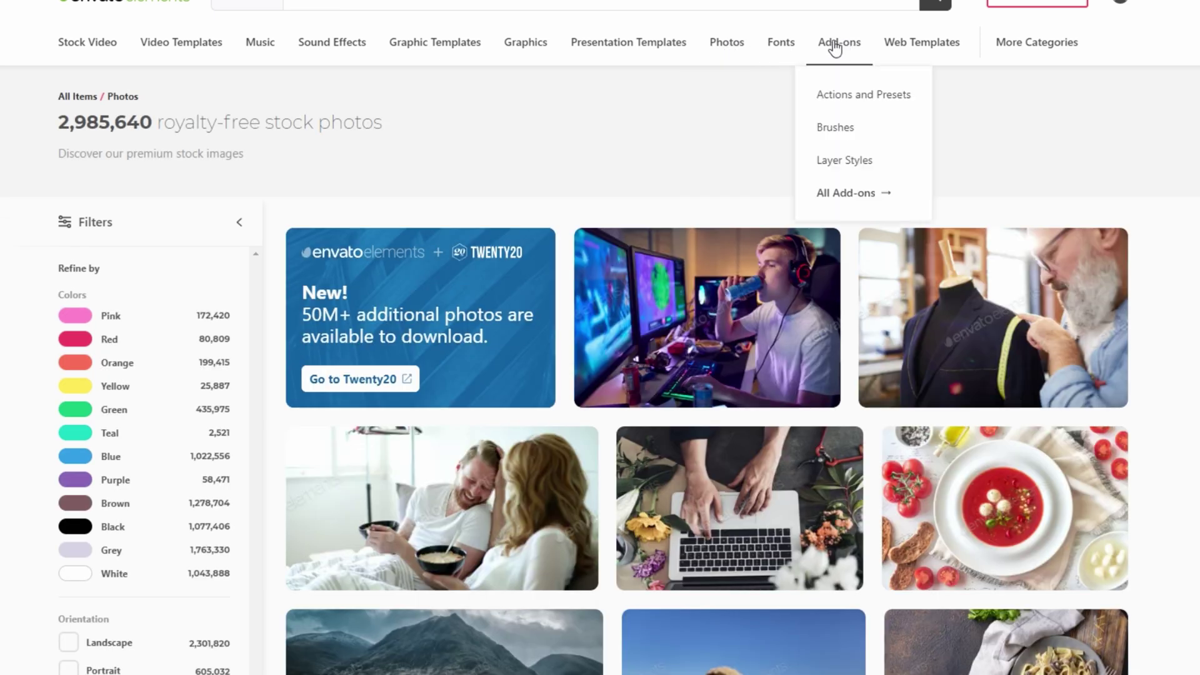
left_click(843, 104)
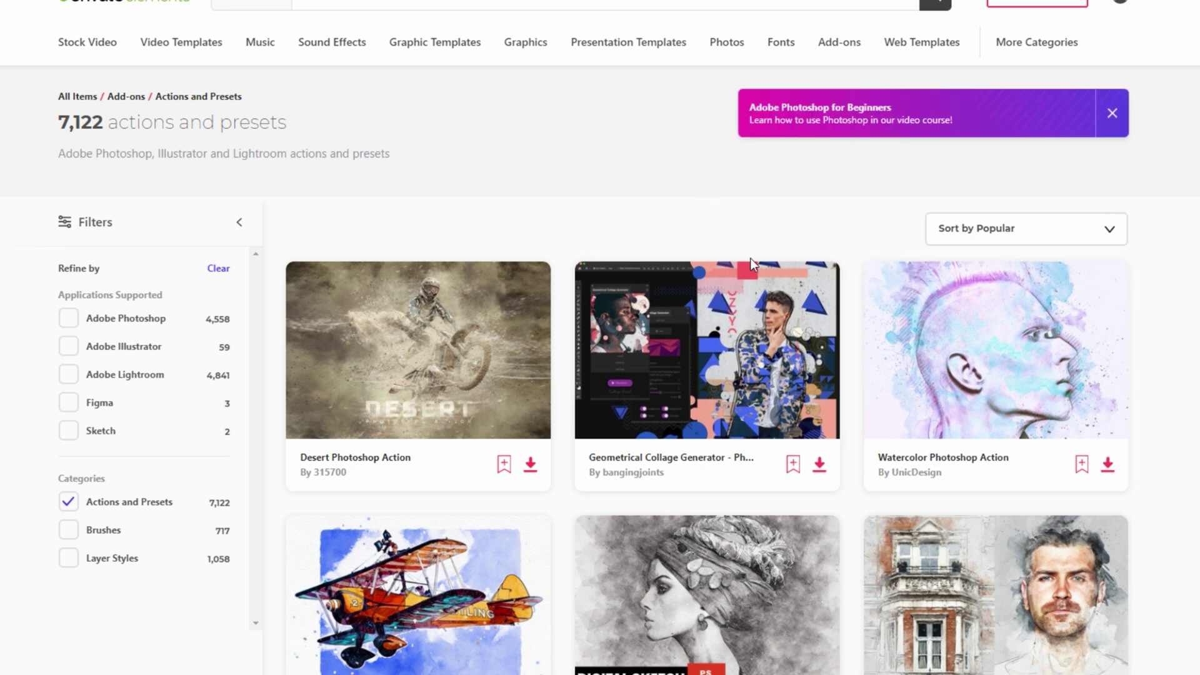
Browse the listing of 7,122 Photoshop, Illustrator and Lightroom actions and presets, and check the other top menus.
scroll(804, 347, "down", 4)
scroll(699, 375, "down", 8)
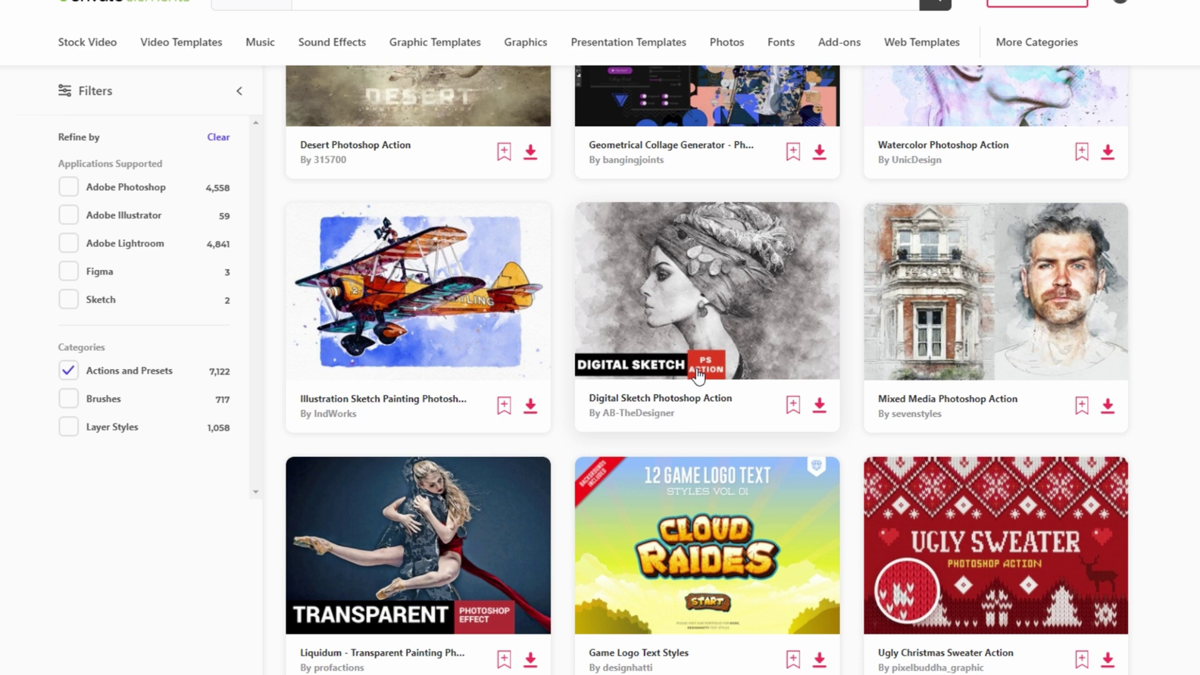
scroll(699, 380, "up", 12)
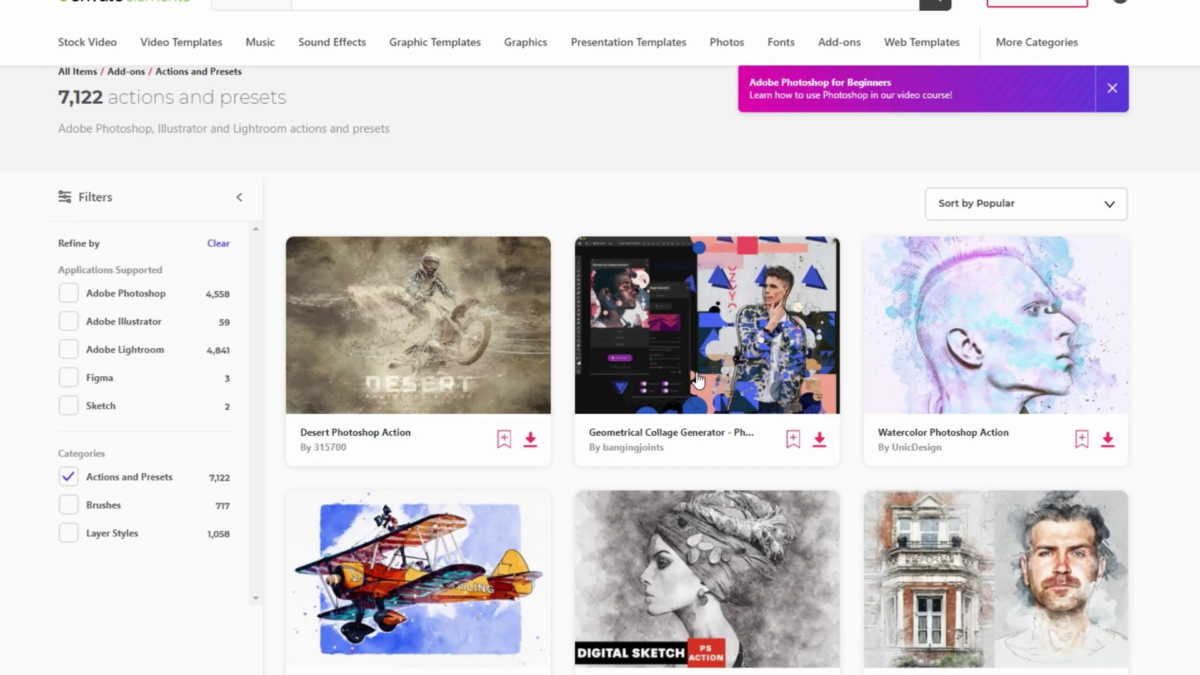
mouse_move(1019, 55)
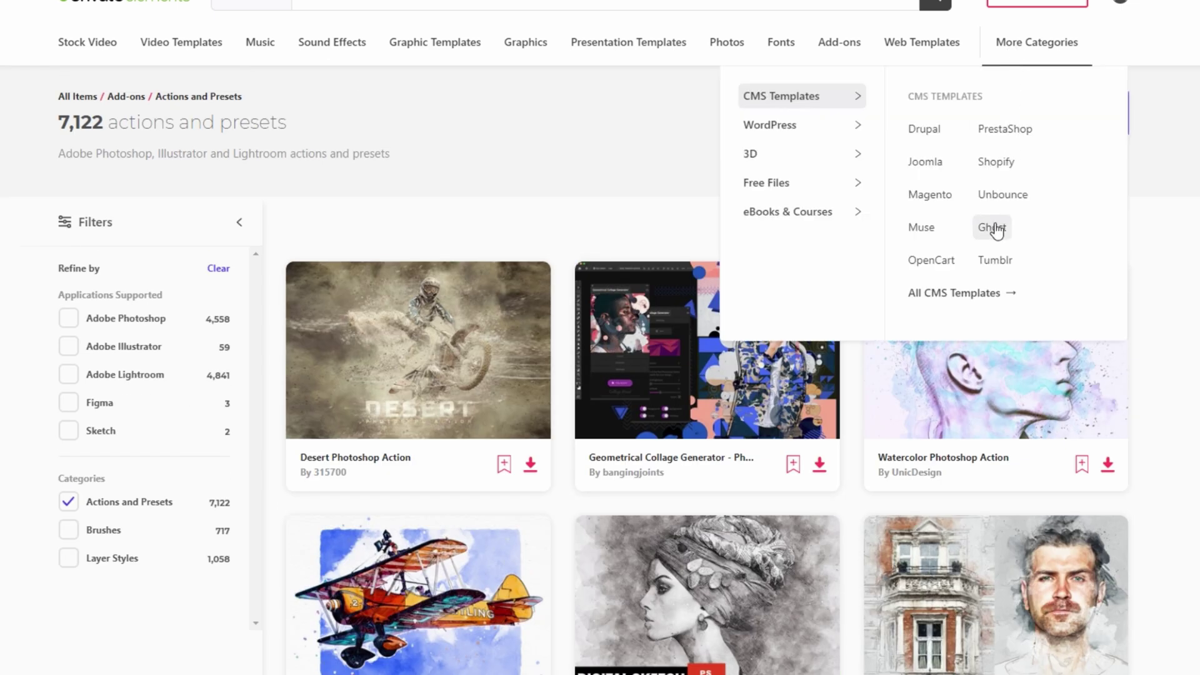
mouse_move(790, 125)
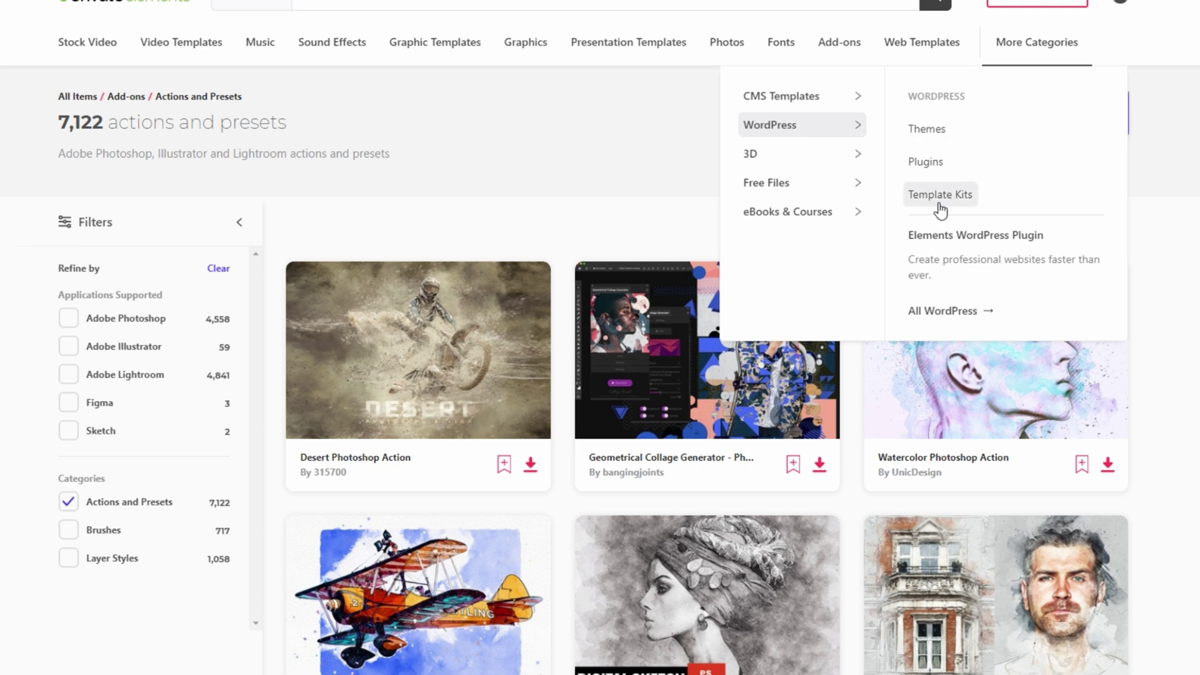
mouse_move(791, 49)
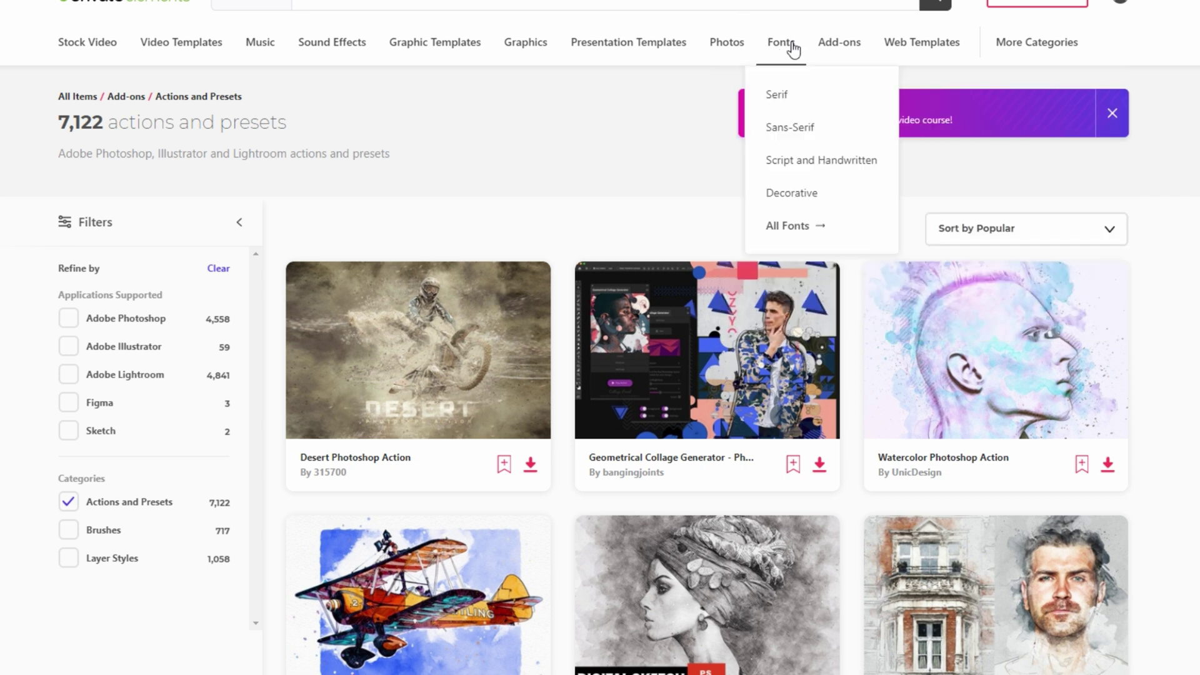
mouse_move(738, 55)
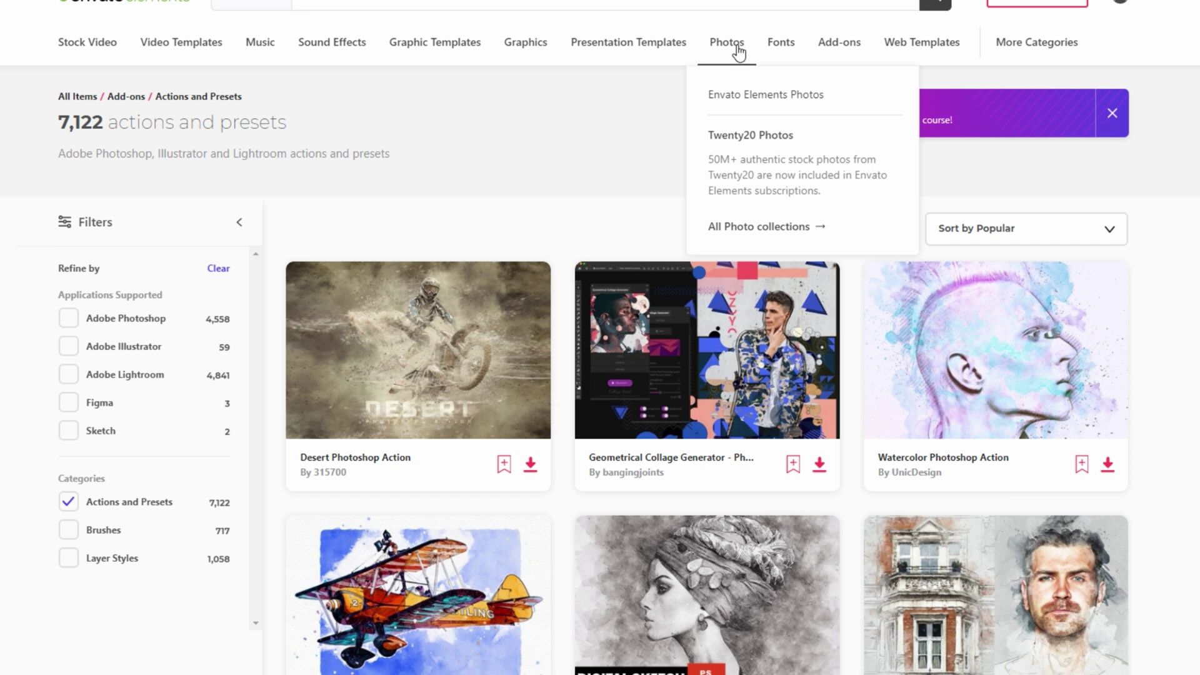